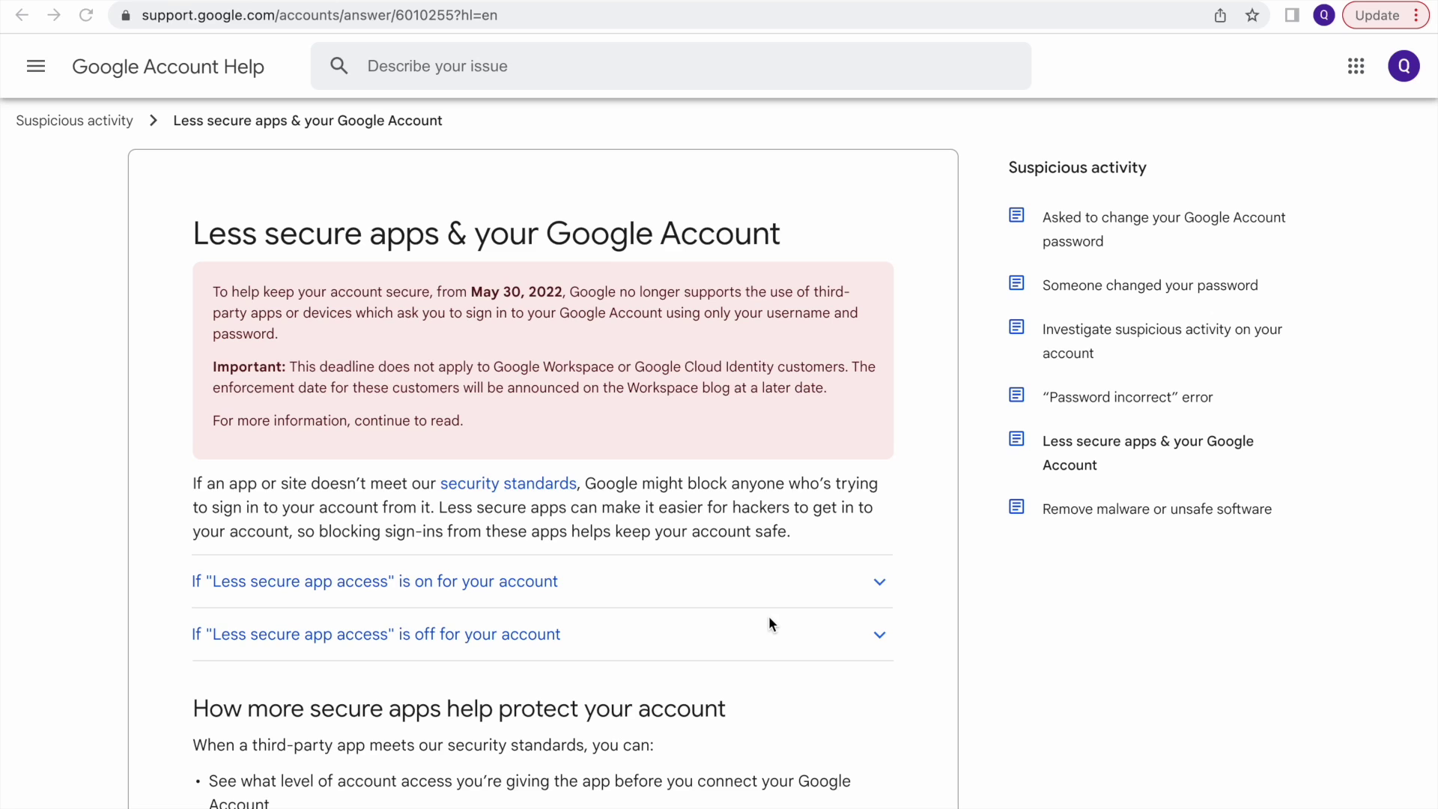
Select 'Google Workspace or Google Cloud Identity customers.' in the pink notice's Important line
{"action": "left_click", "coordinate": [208, 280]}
{"action": "left_click", "coordinate": [494, 368]}
{"action": "left_click_drag", "start_coordinate": [493, 368], "coordinate": [848, 382]}
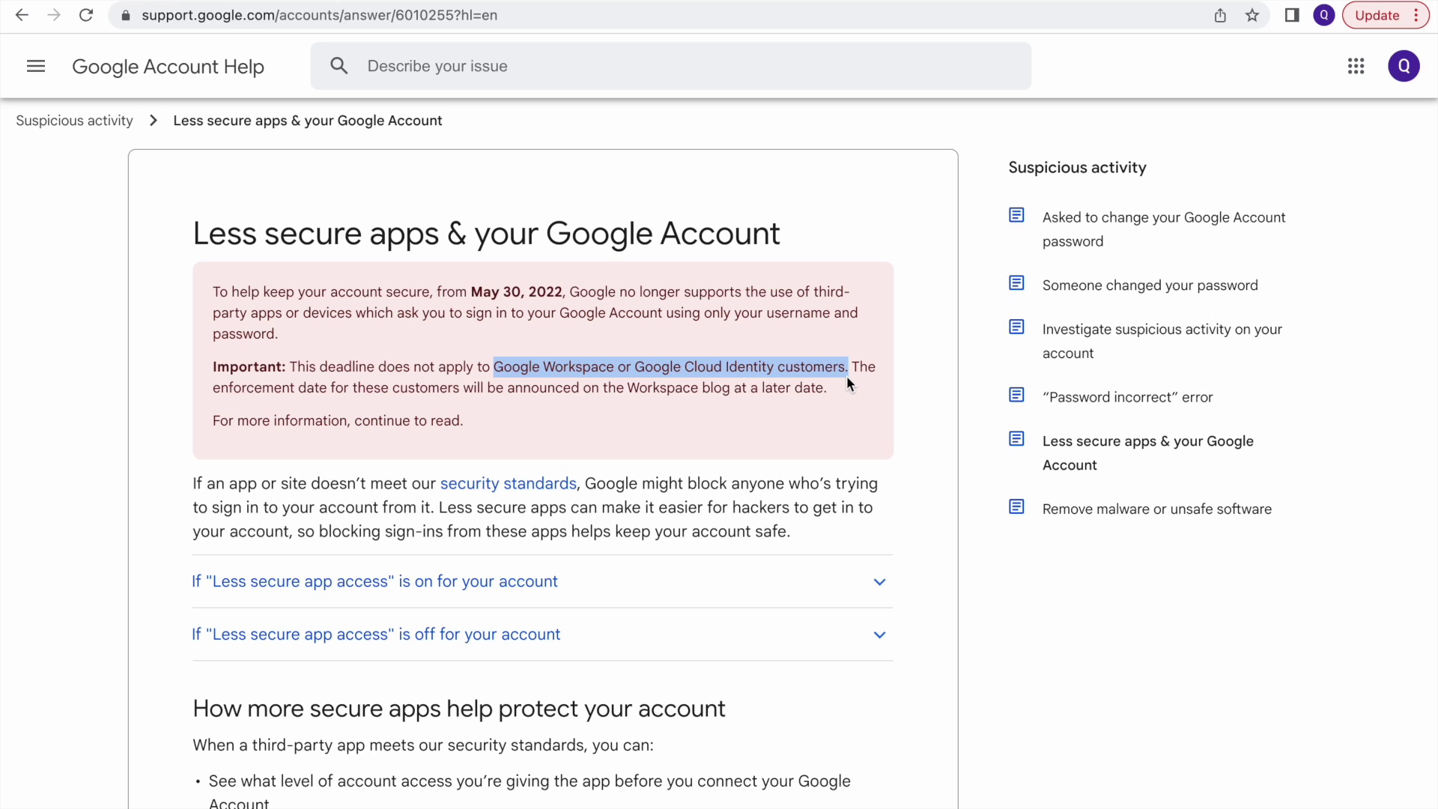
Highlight the article heading, expand 'Less secure app access is on', and follow its more-secure-apps link
{"action": "triple_click", "coordinate": [380, 224]}
{"action": "scroll", "coordinate": [685, 405], "scroll_direction": "down", "scroll_amount": 1}
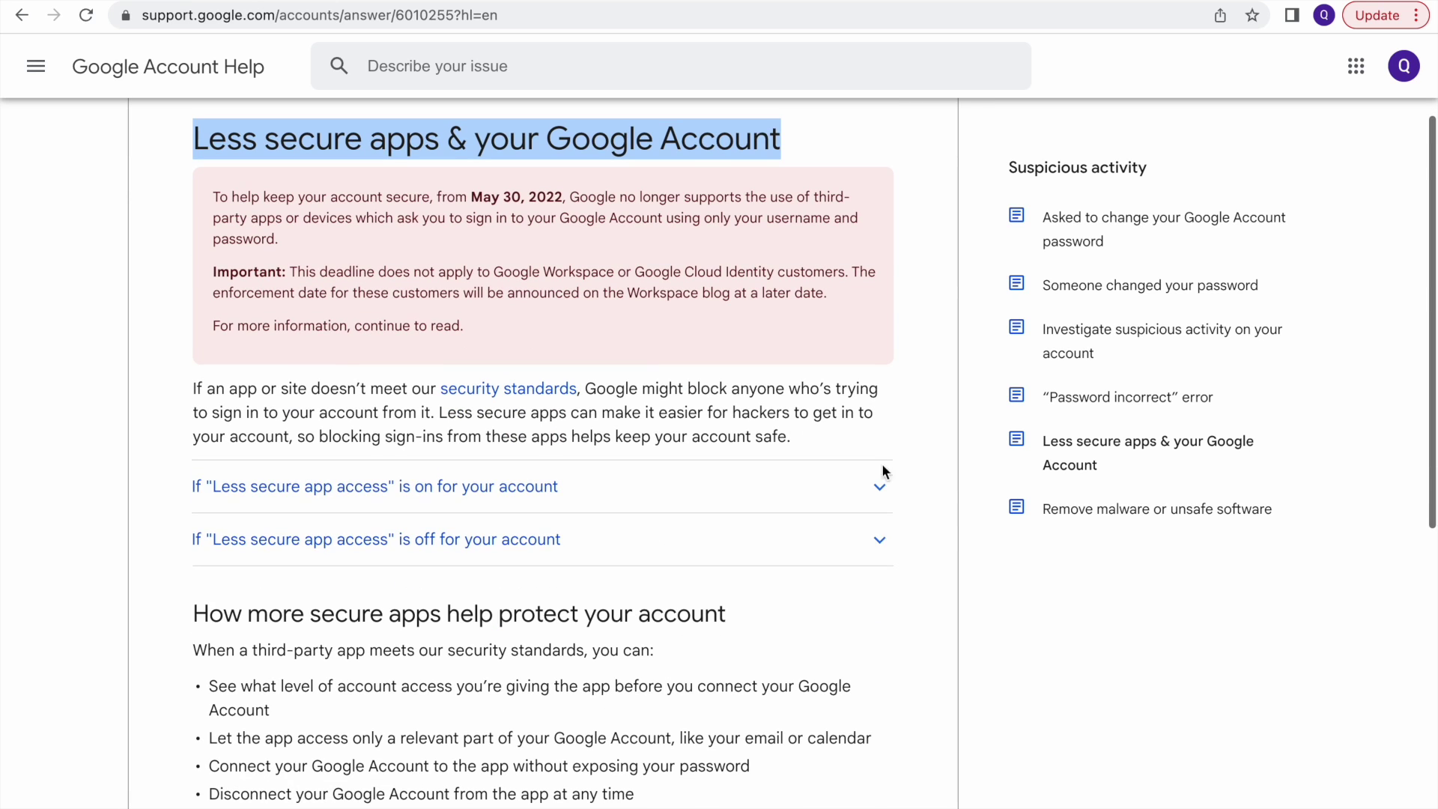
{"action": "left_click", "coordinate": [878, 497]}
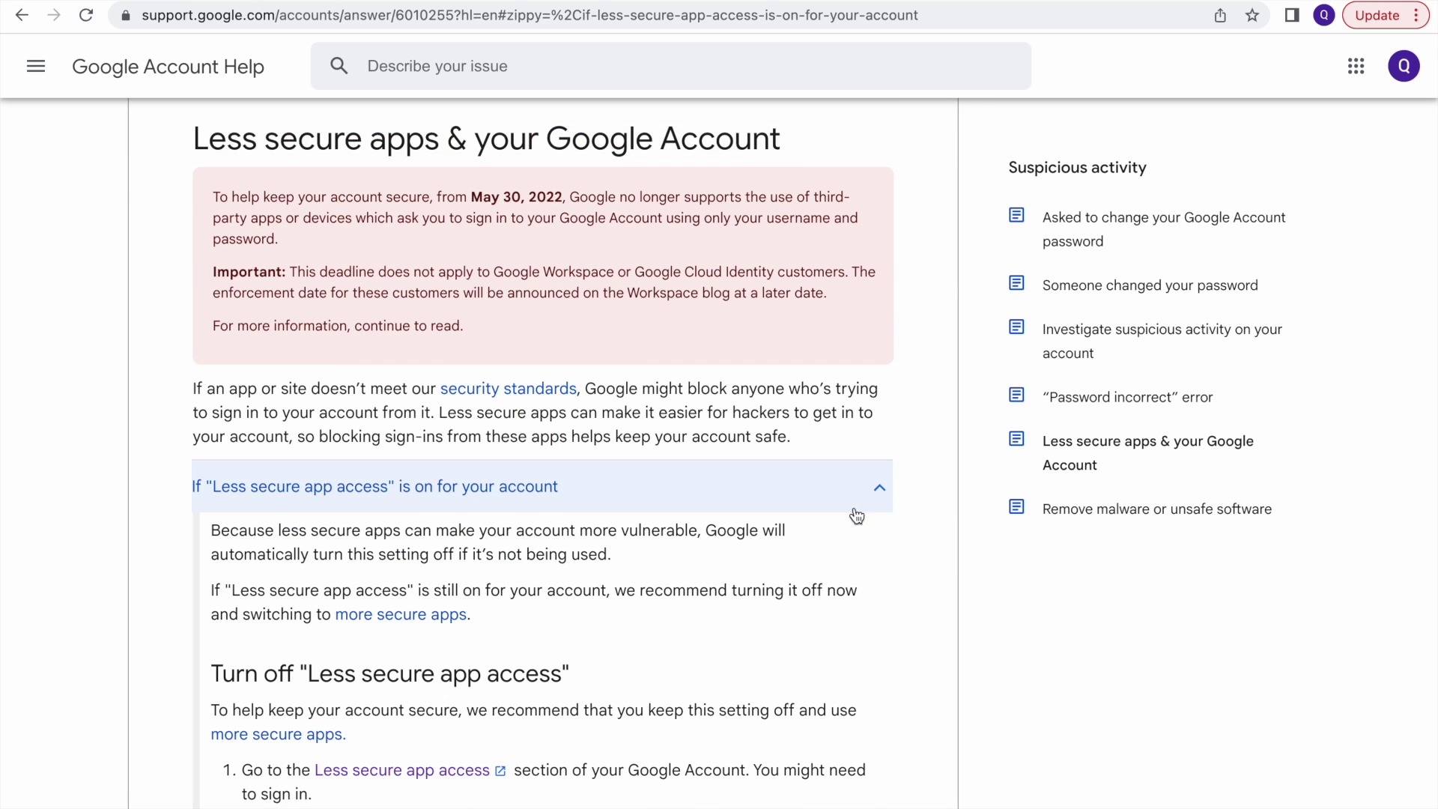
{"action": "right_click", "coordinate": [383, 616]}
{"action": "left_click", "coordinate": [469, 548]}
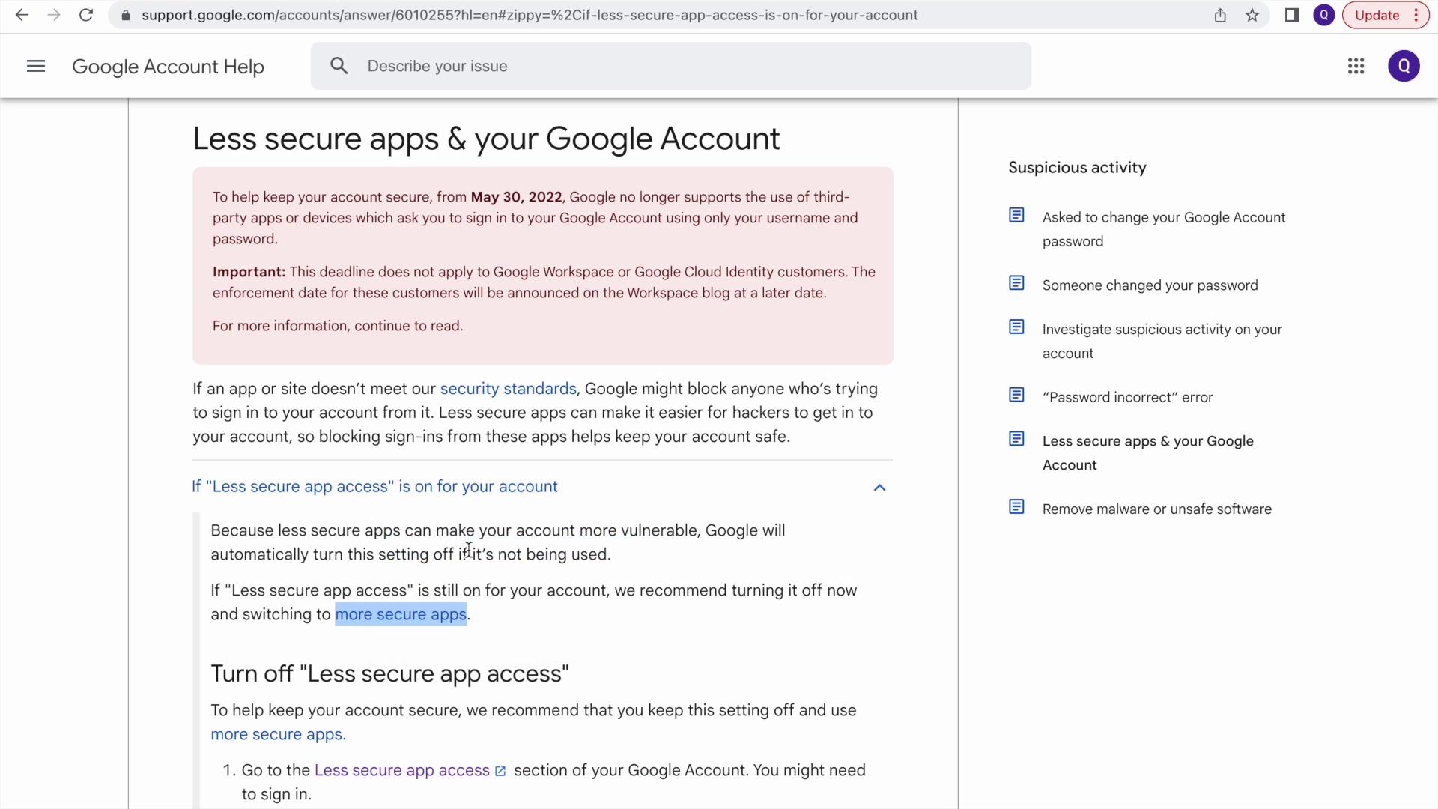
{"action": "left_click", "coordinate": [401, 614]}
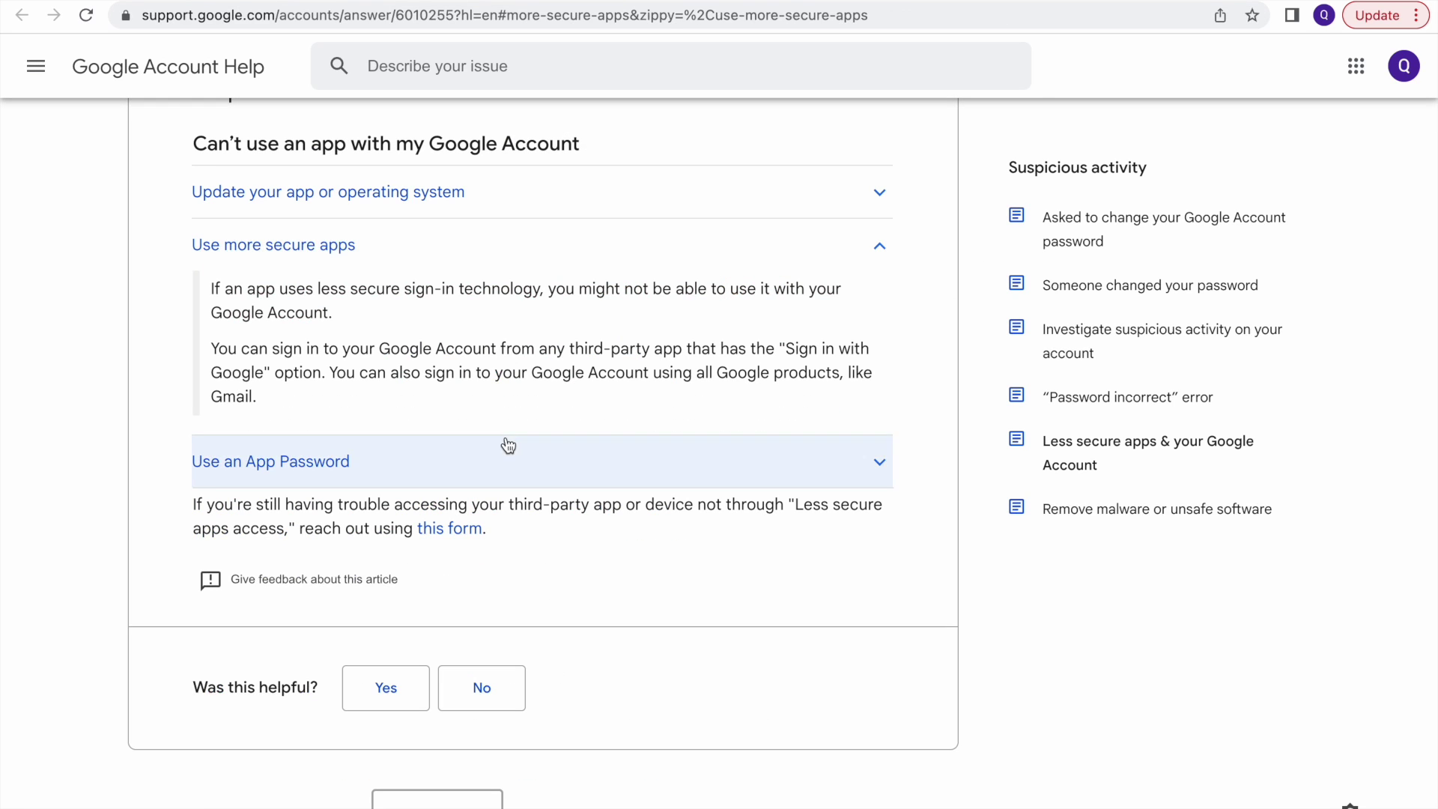
Re-expand the section, open the Less secure app access setting link, and highlight the May 30, 2022 paragraph
{"action": "scroll", "coordinate": [673, 380], "scroll_direction": "up", "scroll_amount": 3}
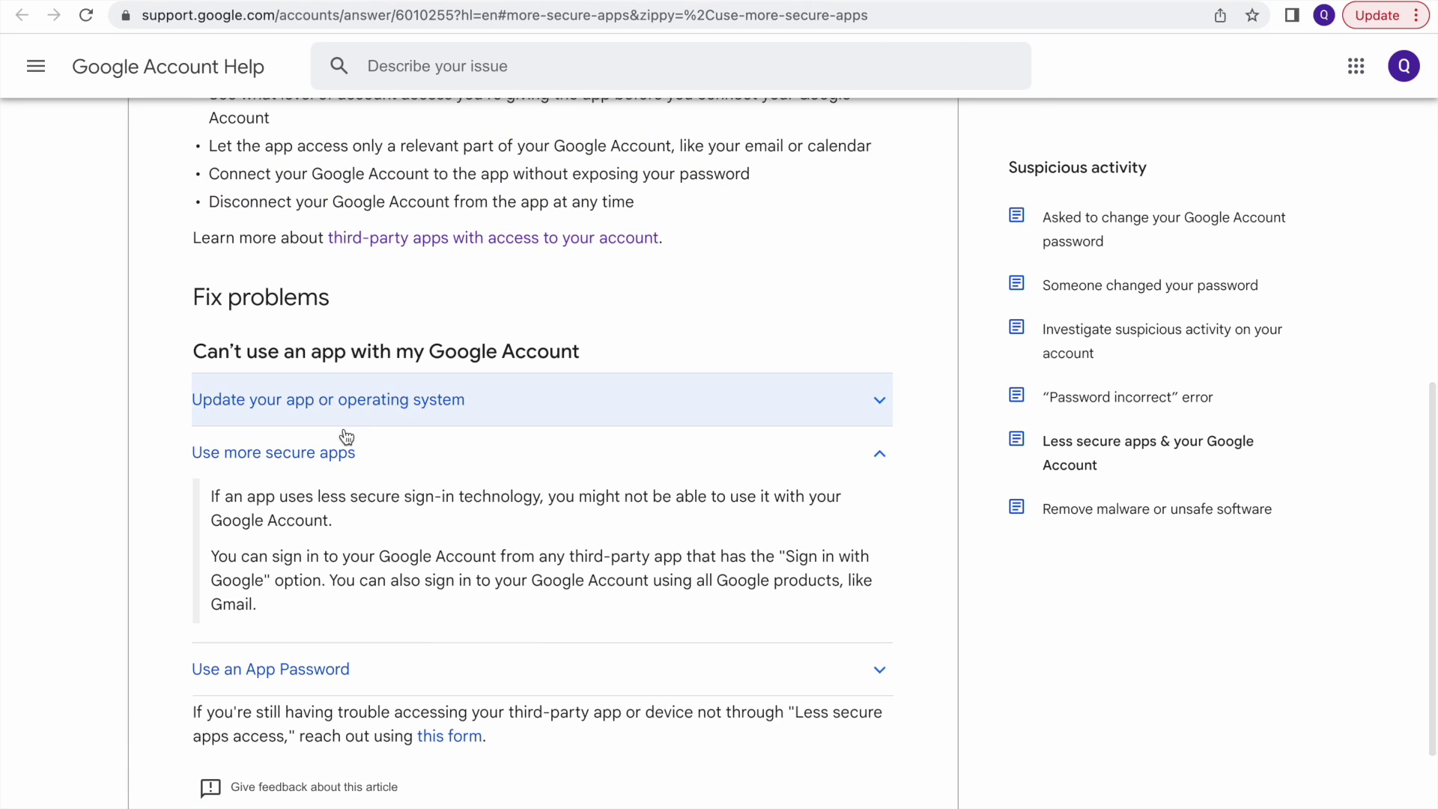
{"action": "scroll", "coordinate": [417, 456], "scroll_direction": "up", "scroll_amount": 3}
{"action": "scroll", "coordinate": [679, 93], "scroll_direction": "up", "scroll_amount": 8}
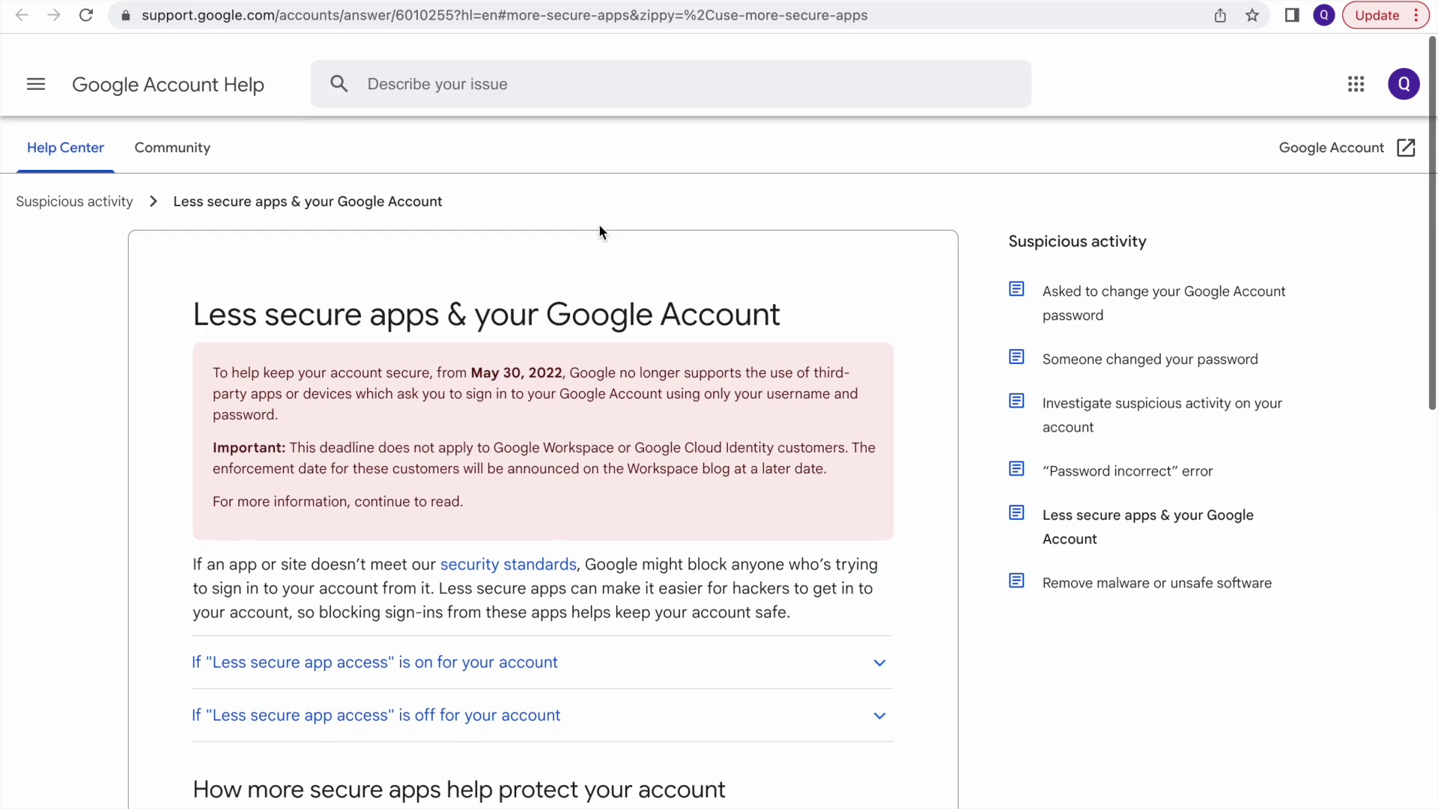
{"action": "left_click", "coordinate": [369, 639]}
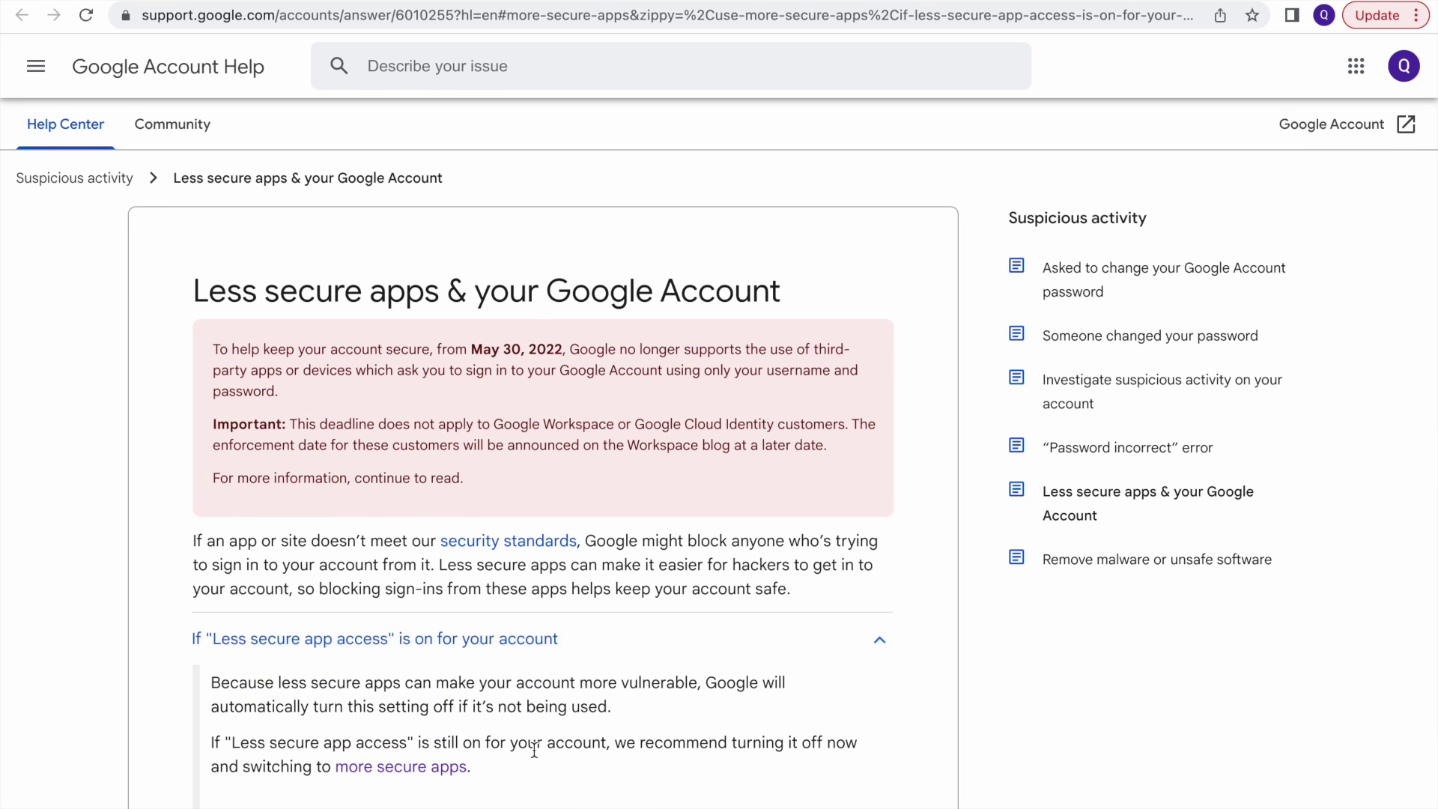
{"action": "scroll", "coordinate": [373, 662], "scroll_direction": "down", "scroll_amount": 2}
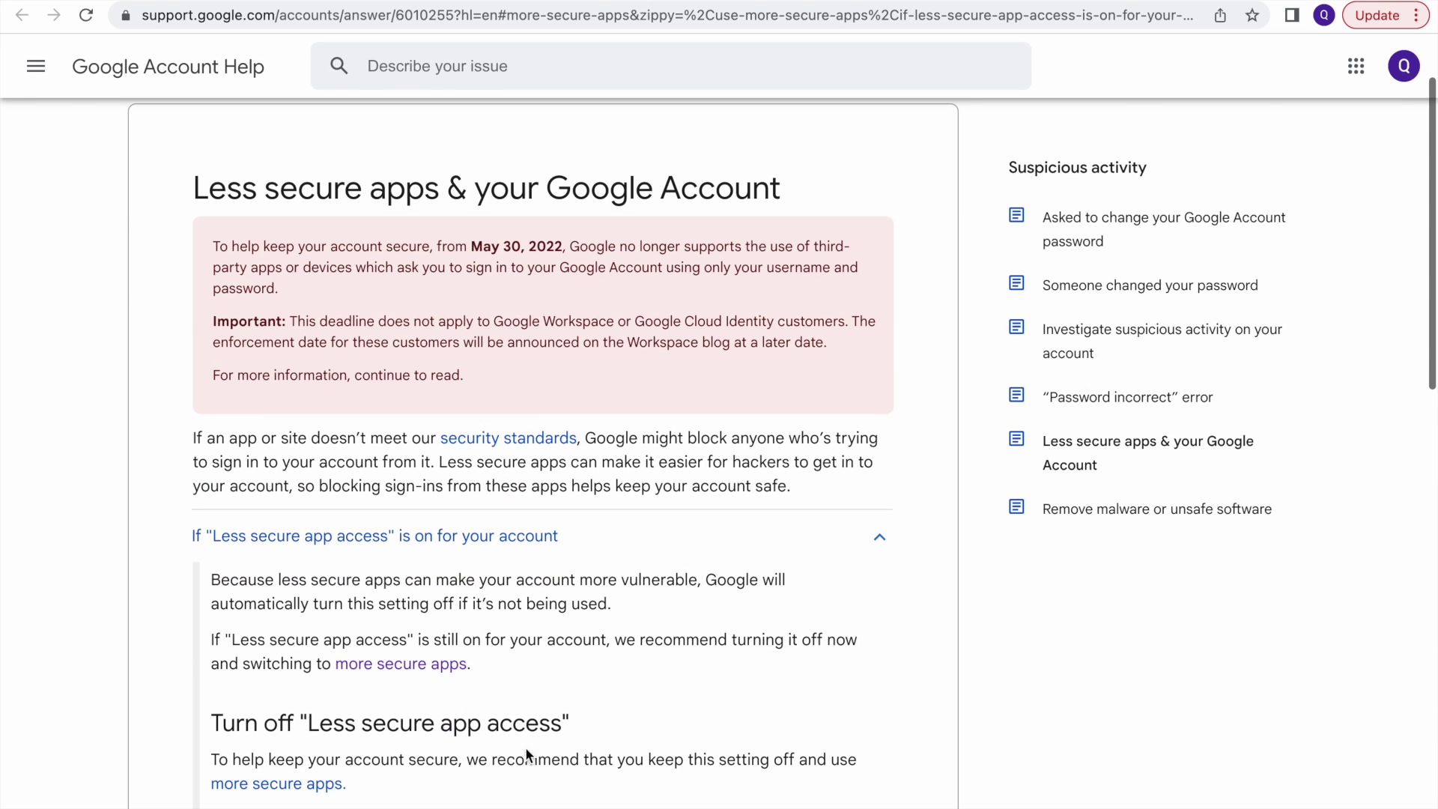
{"action": "left_click", "coordinate": [410, 665]}
{"action": "key", "text": "alt+Left"}
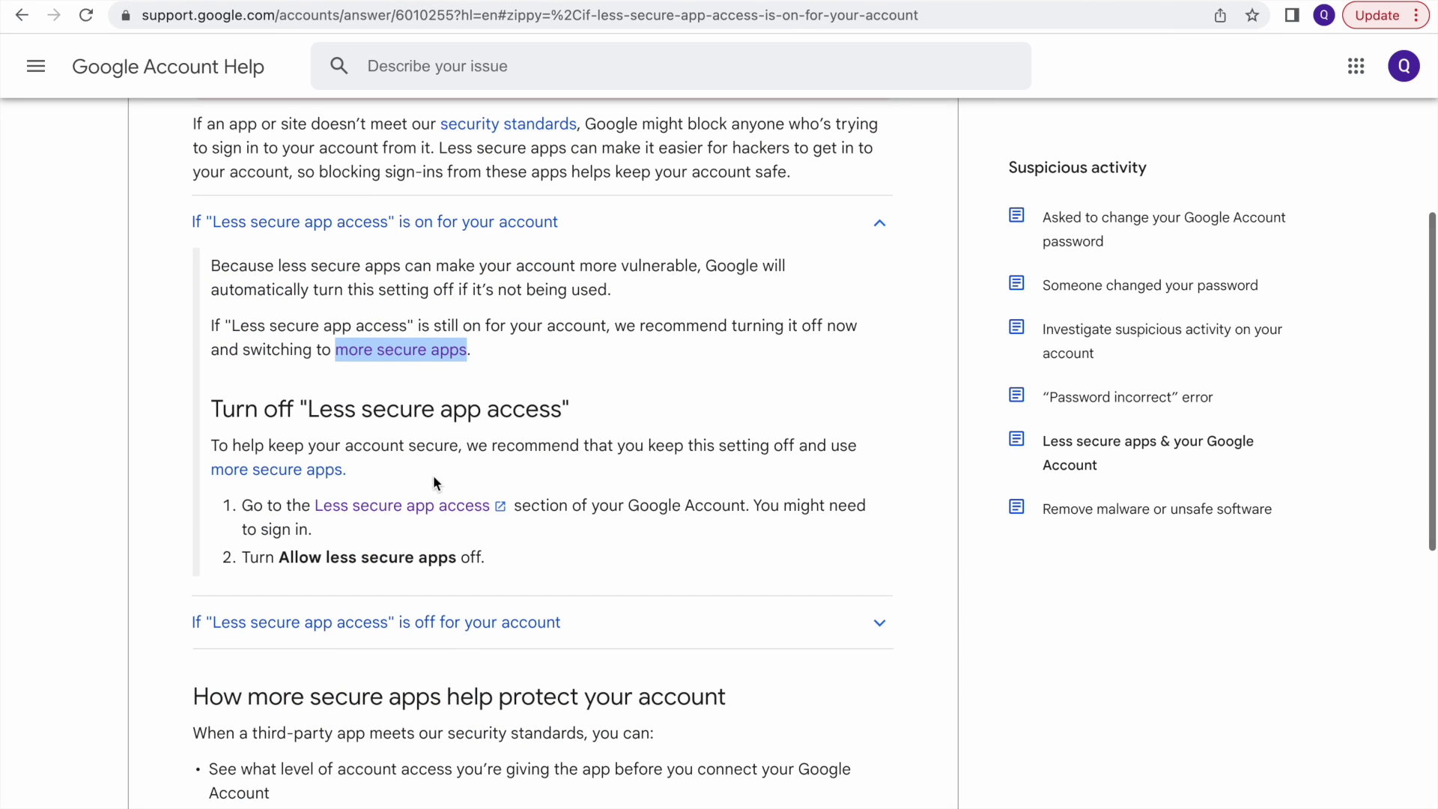
{"action": "left_click", "coordinate": [394, 506]}
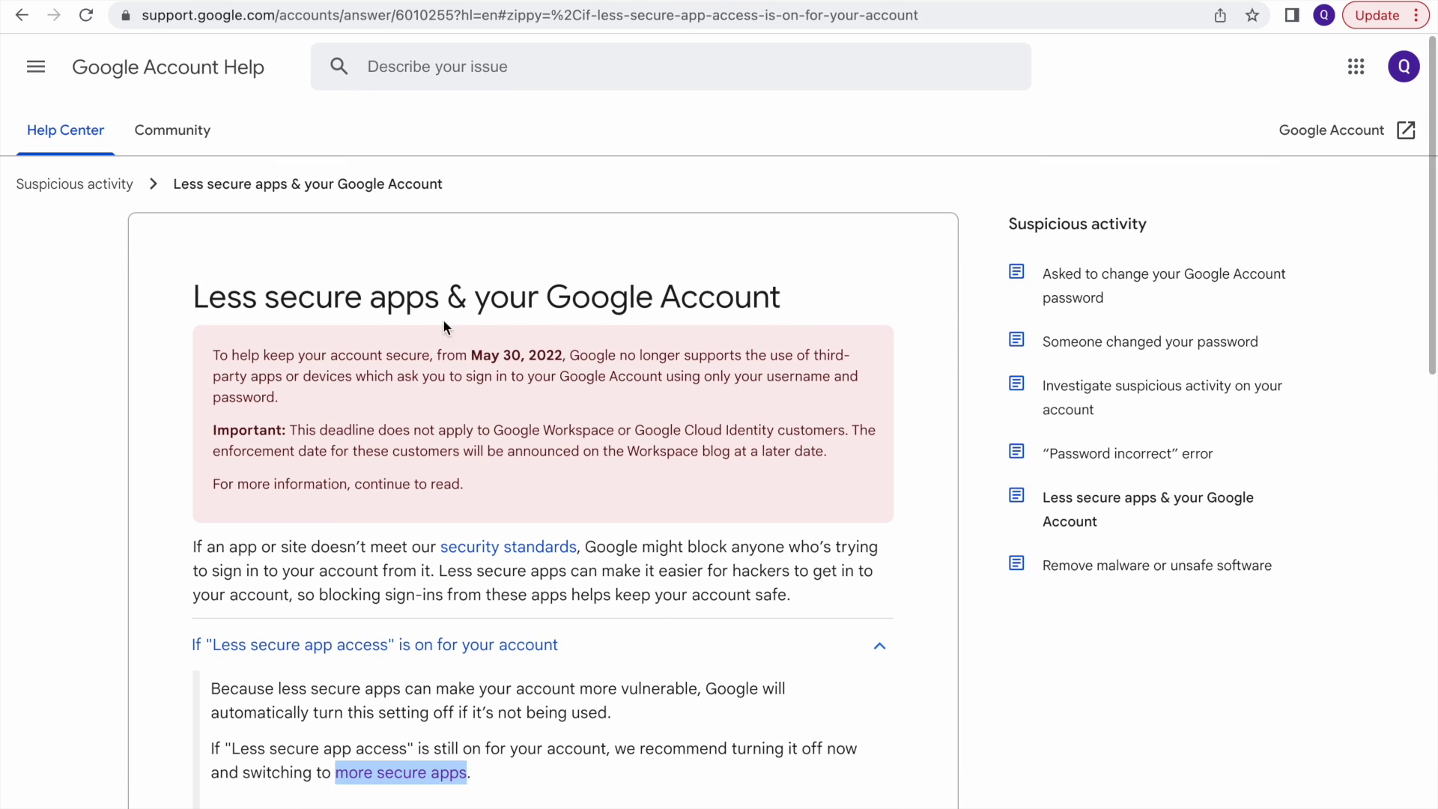
{"action": "triple_click", "coordinate": [518, 367]}
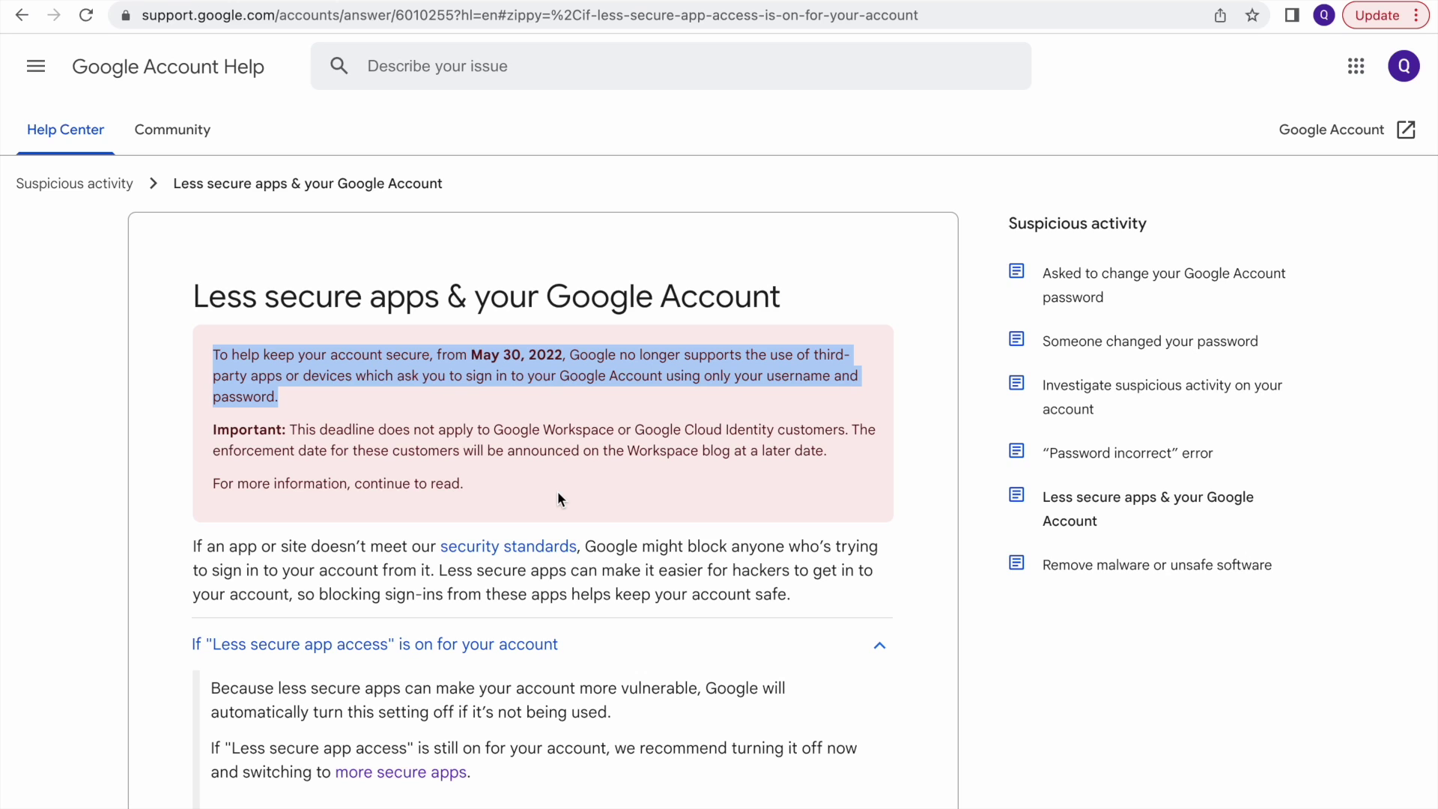
Open Security via Manage your Google Account and scroll through recent activity and Signing in to Google
{"action": "left_click", "coordinate": [1403, 66]}
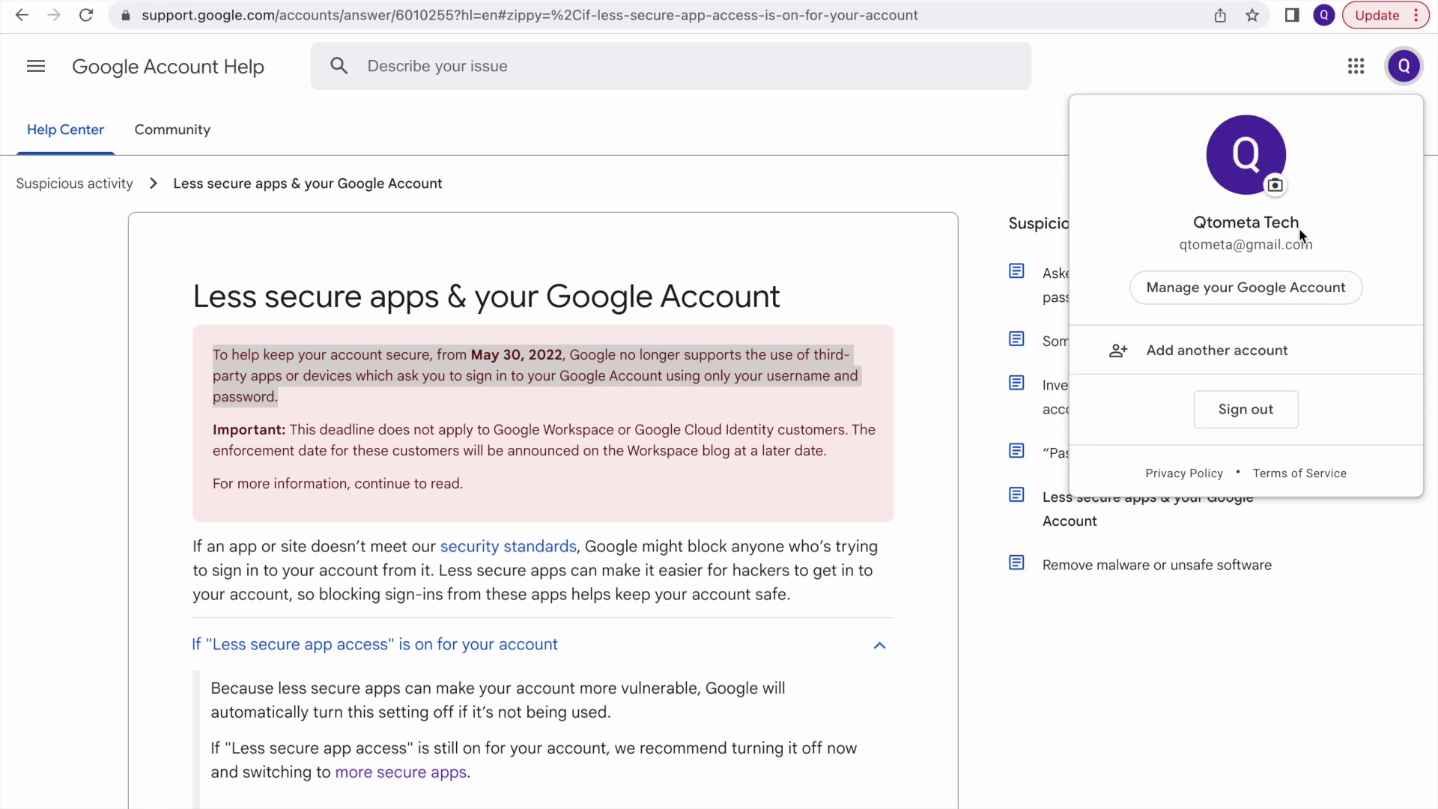
{"action": "left_click", "coordinate": [1181, 292]}
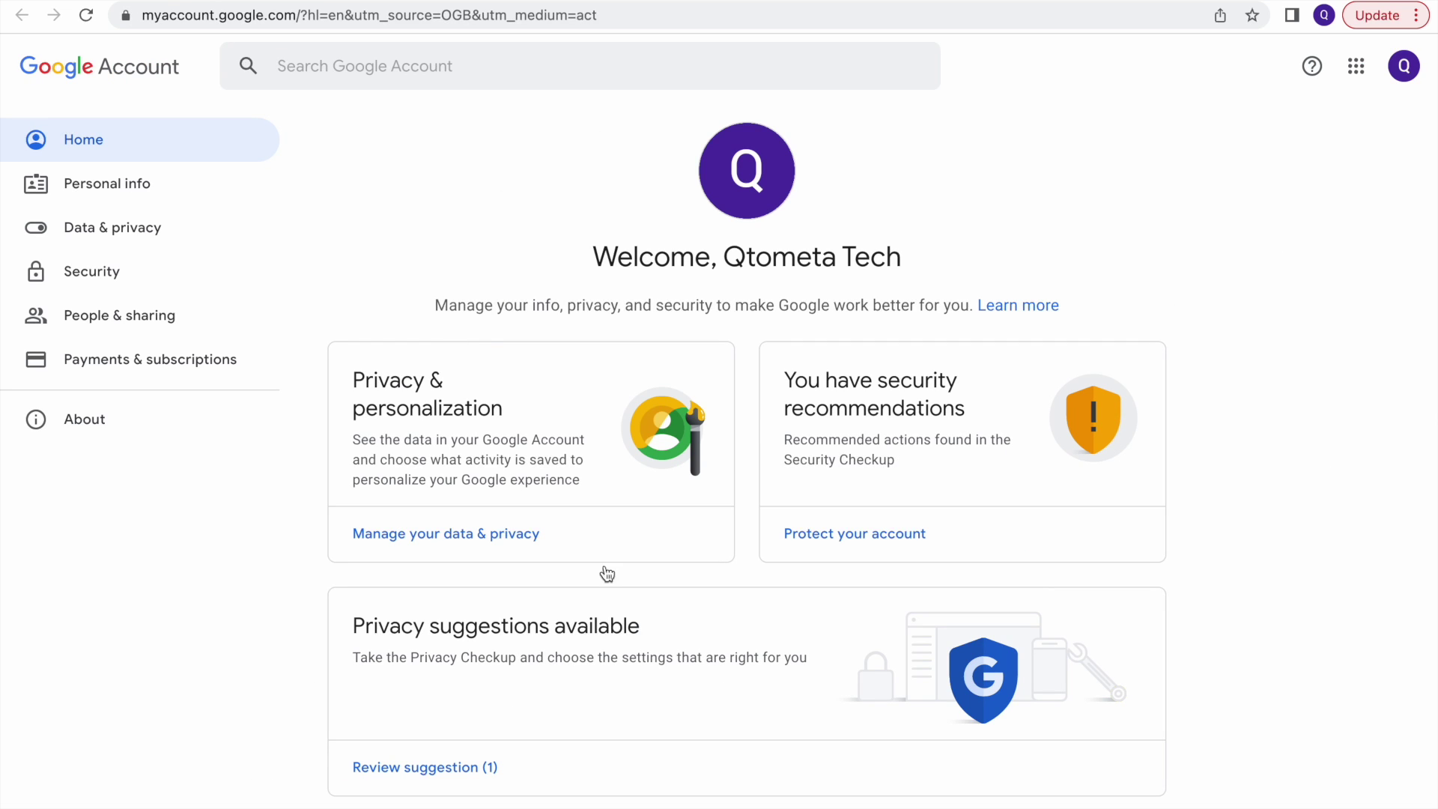
{"action": "left_click", "coordinate": [94, 277]}
{"action": "scroll", "coordinate": [575, 636], "scroll_direction": "down", "scroll_amount": 5}
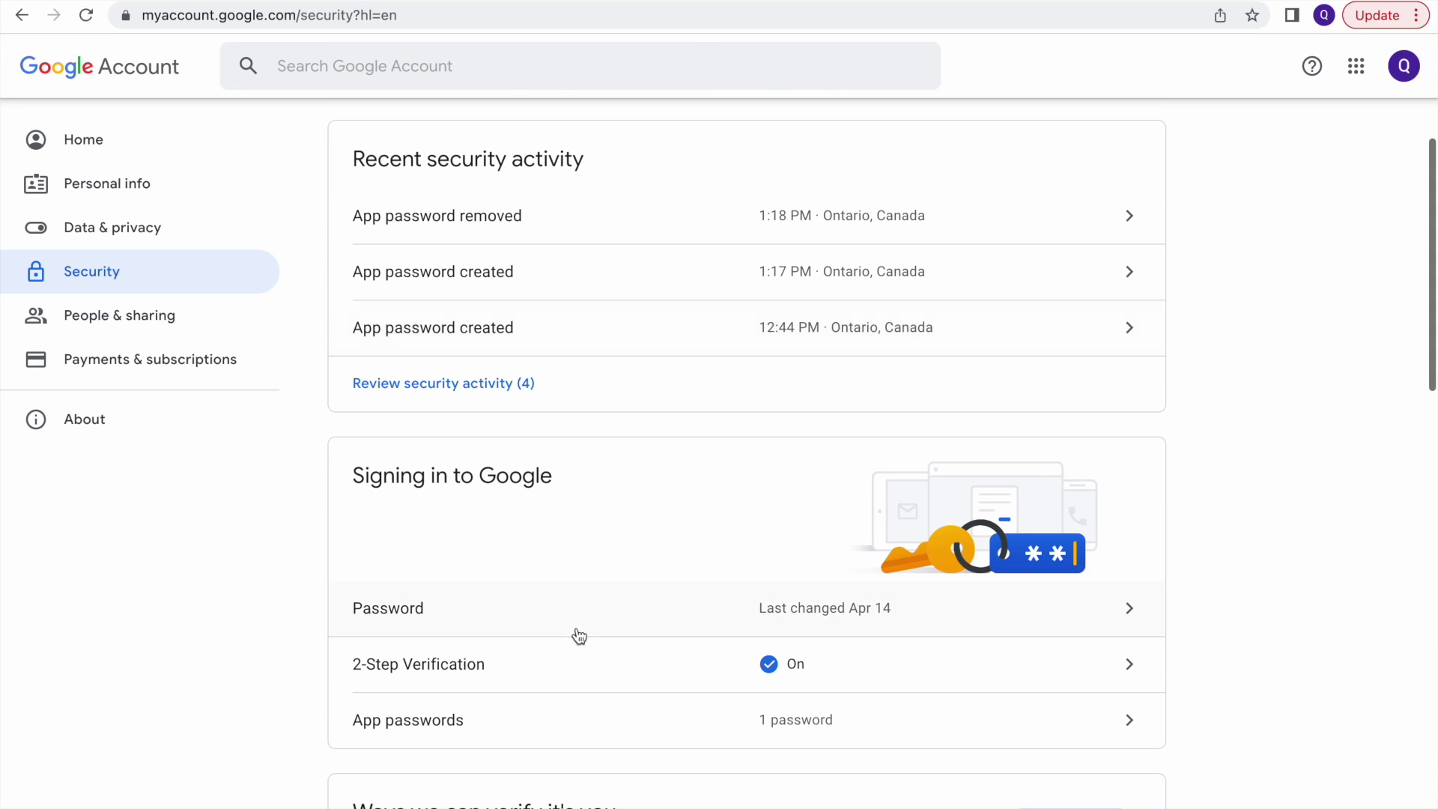
{"action": "scroll", "coordinate": [789, 600], "scroll_direction": "down", "scroll_amount": 5}
{"action": "scroll", "coordinate": [794, 602], "scroll_direction": "down", "scroll_amount": 5}
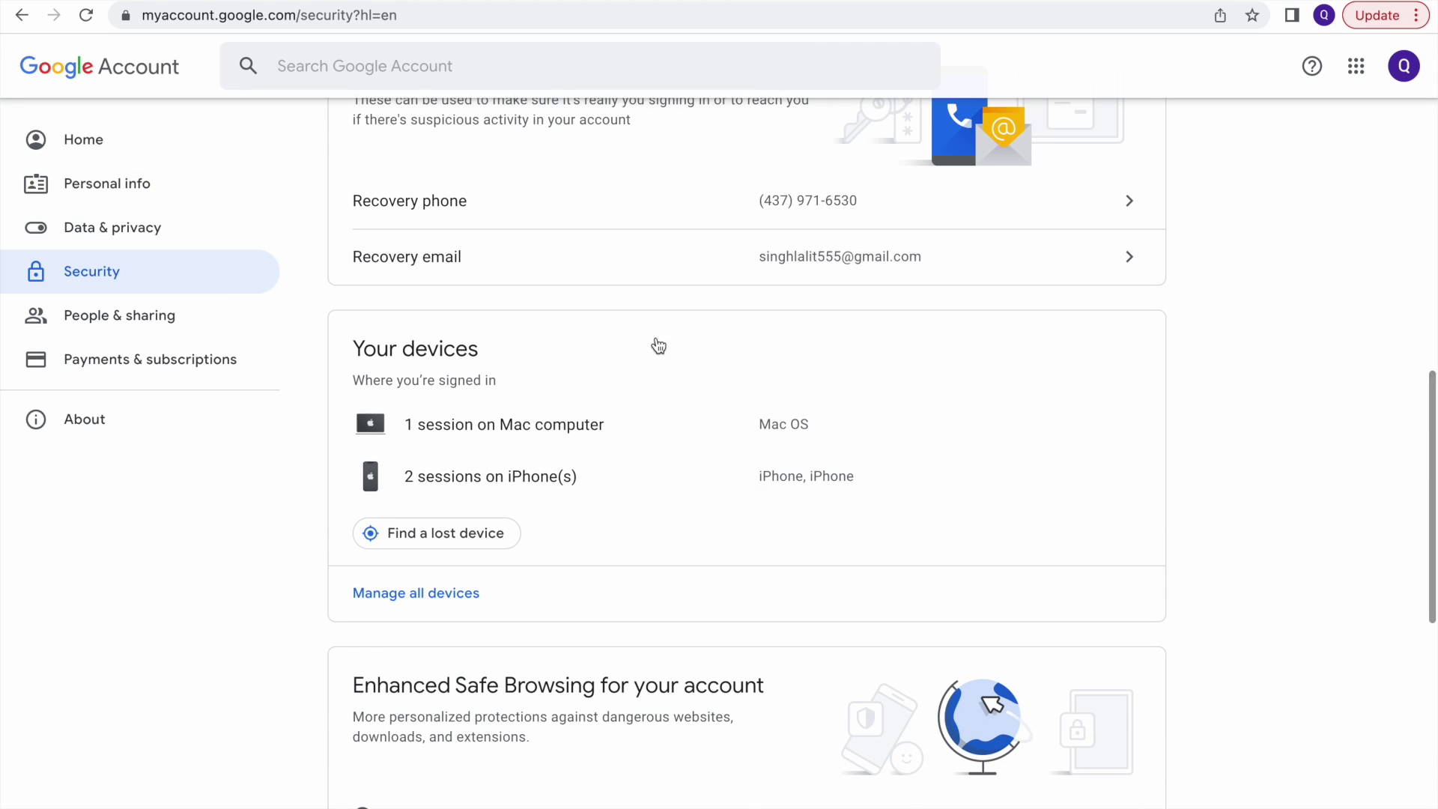
{"action": "scroll", "coordinate": [748, 472], "scroll_direction": "down", "scroll_amount": 5}
{"action": "scroll", "coordinate": [651, 726], "scroll_direction": "down", "scroll_amount": 3}
{"action": "scroll", "coordinate": [652, 726], "scroll_direction": "up", "scroll_amount": 3}
{"action": "scroll", "coordinate": [652, 713], "scroll_direction": "down", "scroll_amount": 3}
{"action": "scroll", "coordinate": [656, 713], "scroll_direction": "up", "scroll_amount": 5}
{"action": "scroll", "coordinate": [657, 713], "scroll_direction": "up", "scroll_amount": 5}
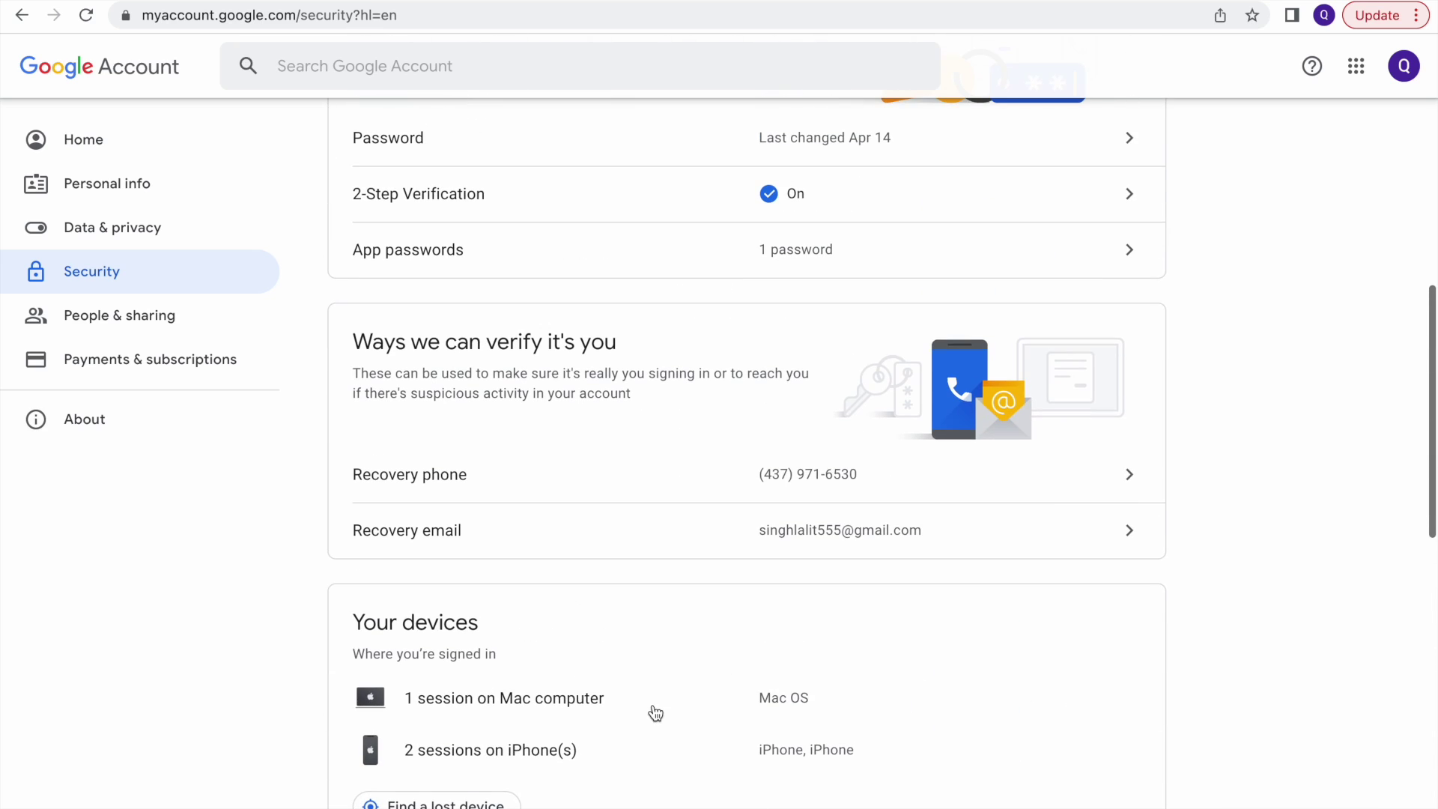
{"action": "scroll", "coordinate": [657, 713], "scroll_direction": "up", "scroll_amount": 3}
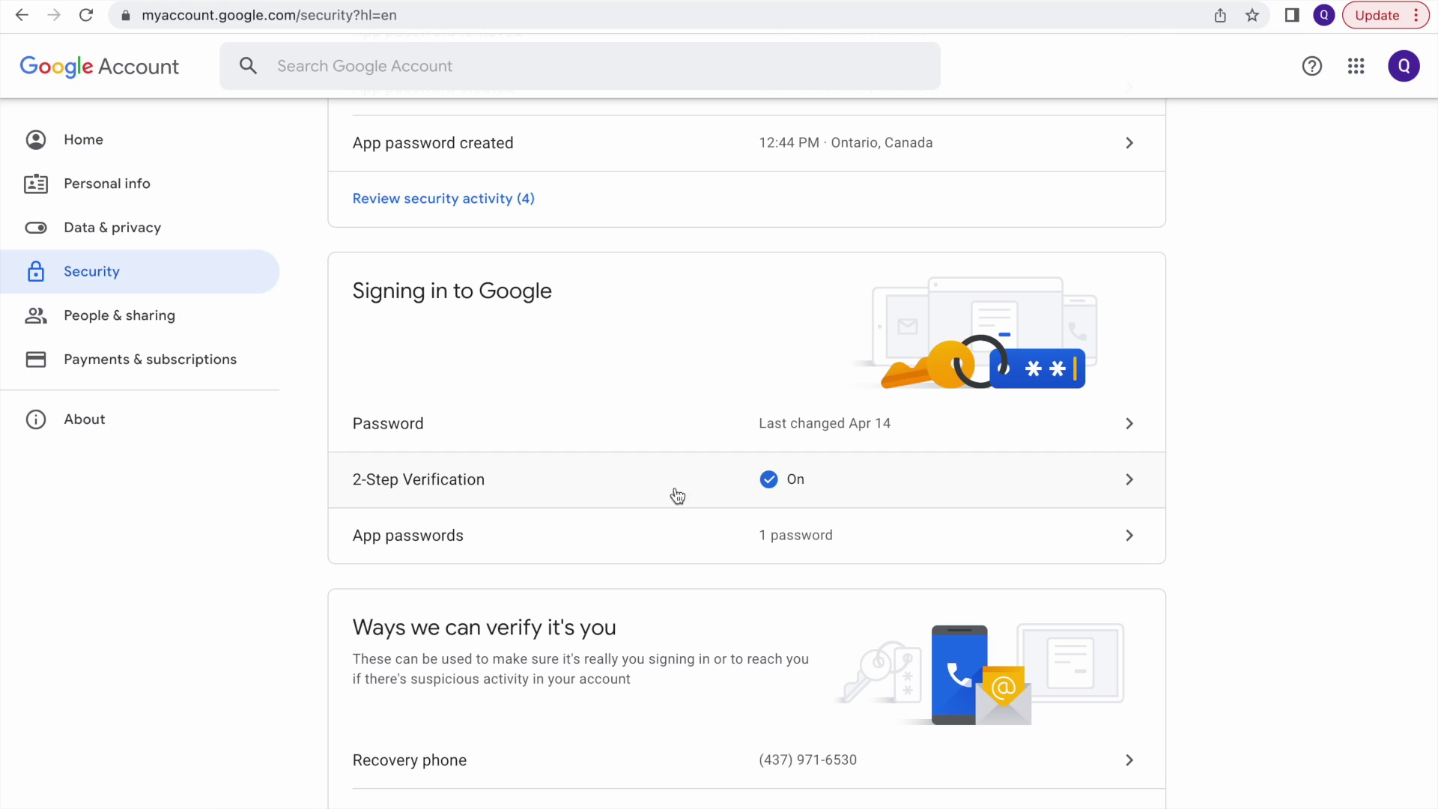
Open 2-Step Verification and confirm identity by entering the account password
{"action": "left_click", "coordinate": [1017, 496]}
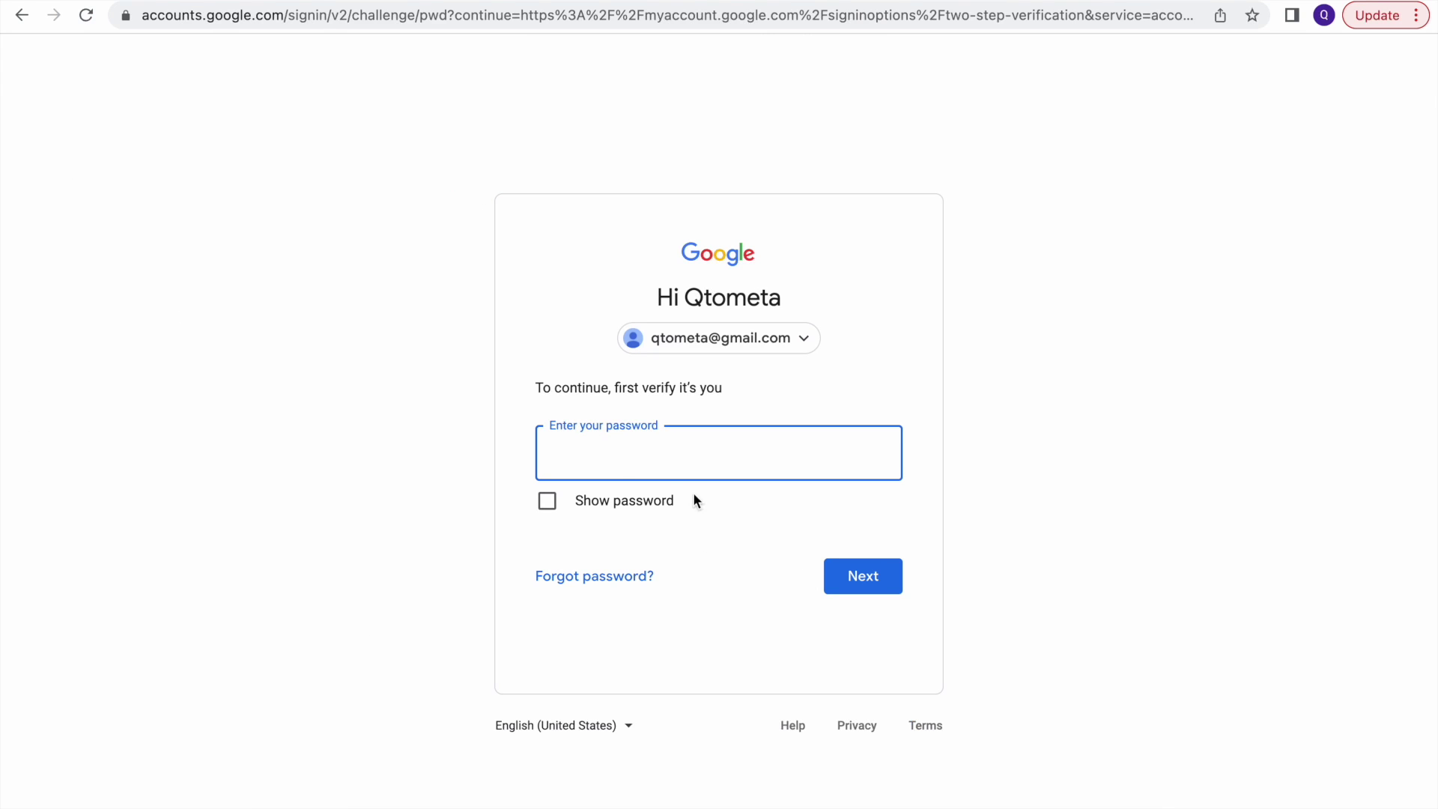
{"action": "left_click", "coordinate": [623, 463]}
{"action": "type", "text": "••••••••••••"}
{"action": "left_click", "coordinate": [863, 579]}
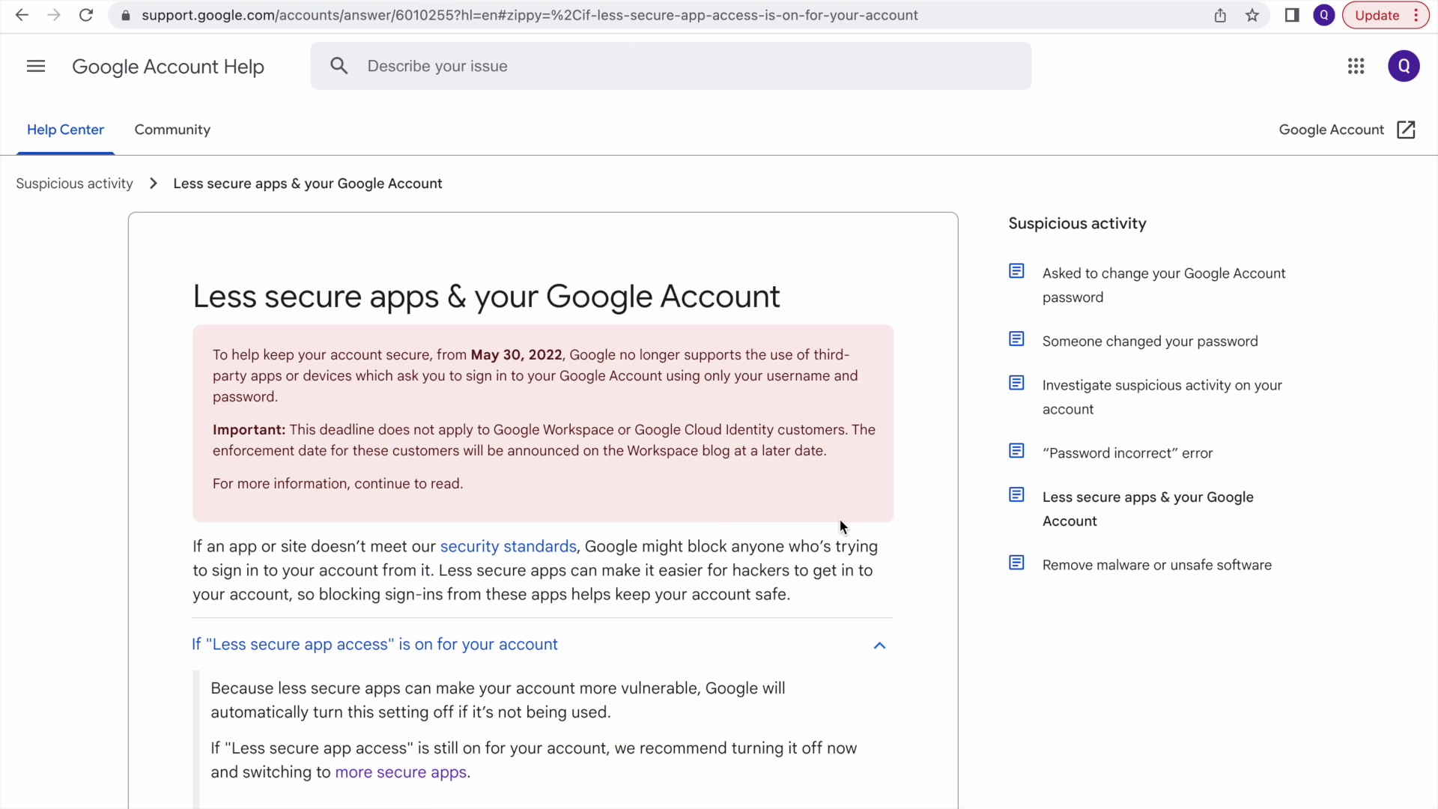
Switch to the browser tab with the myaccount Less secure app access page
{"action": "left_click", "coordinate": [936, 1]}
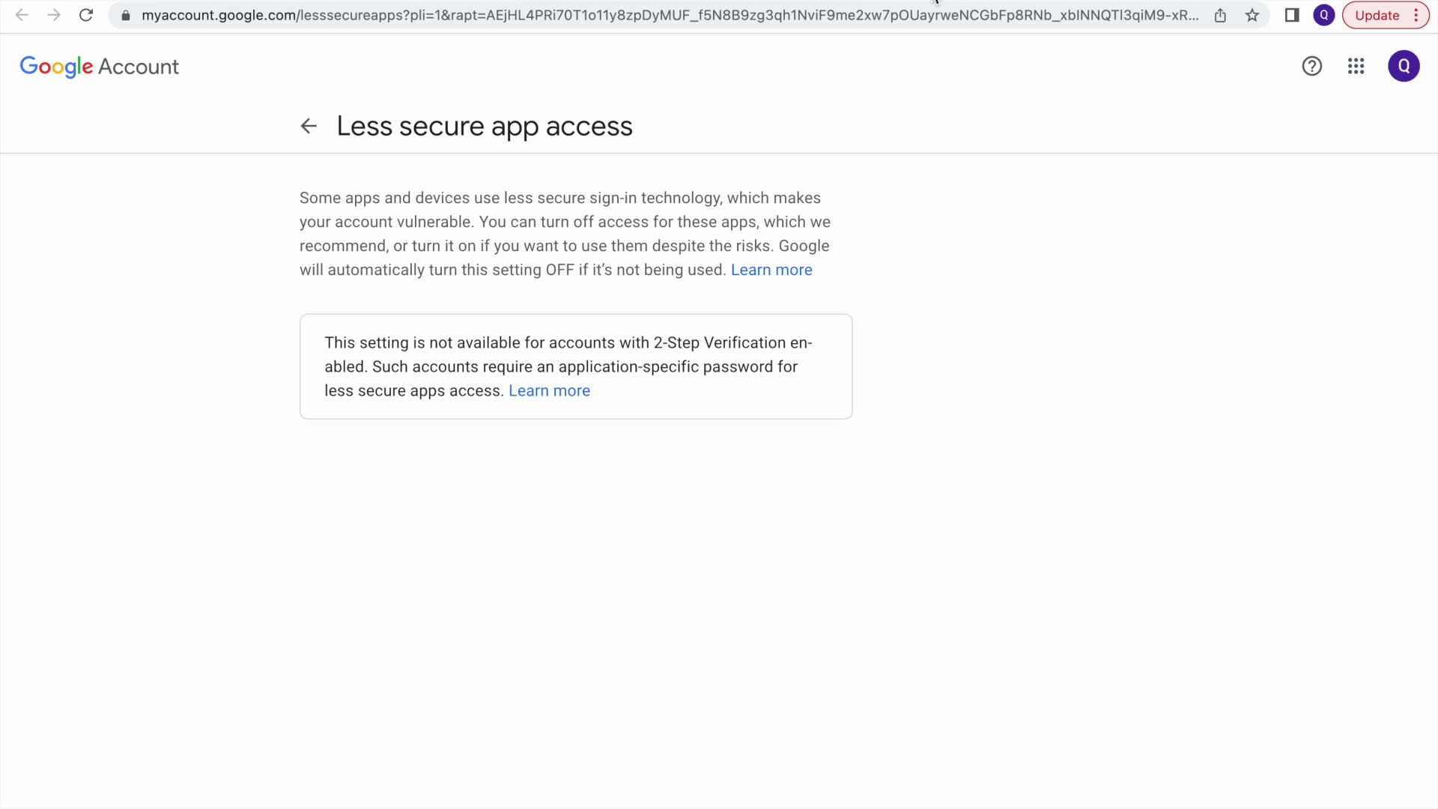
{"action": "key", "text": "ctrl+shift+Tab"}
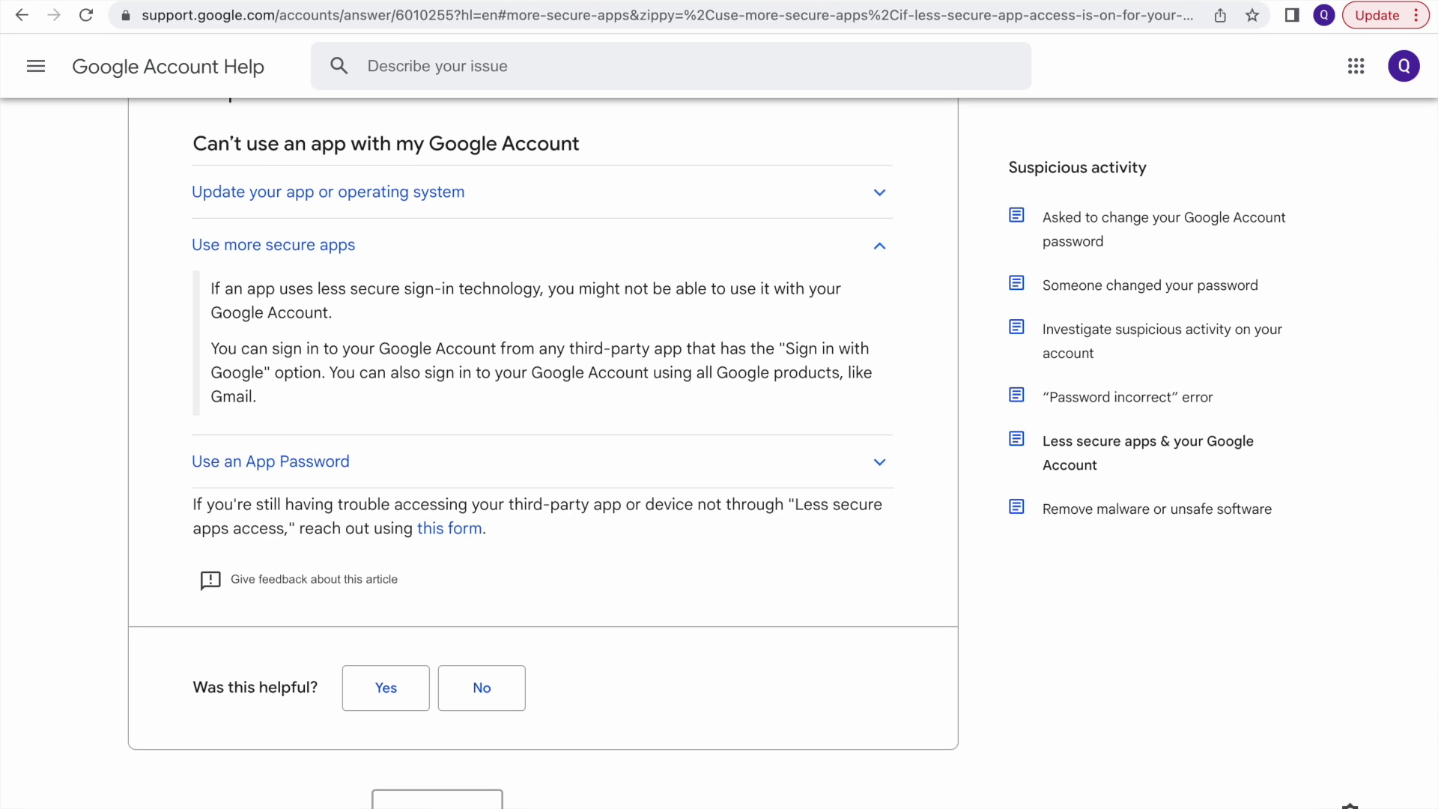
Go to the Security page via Manage your Google Account and scroll to Signing in to Google
{"action": "left_click_drag", "start_coordinate": [193, 504], "coordinate": [928, 530]}
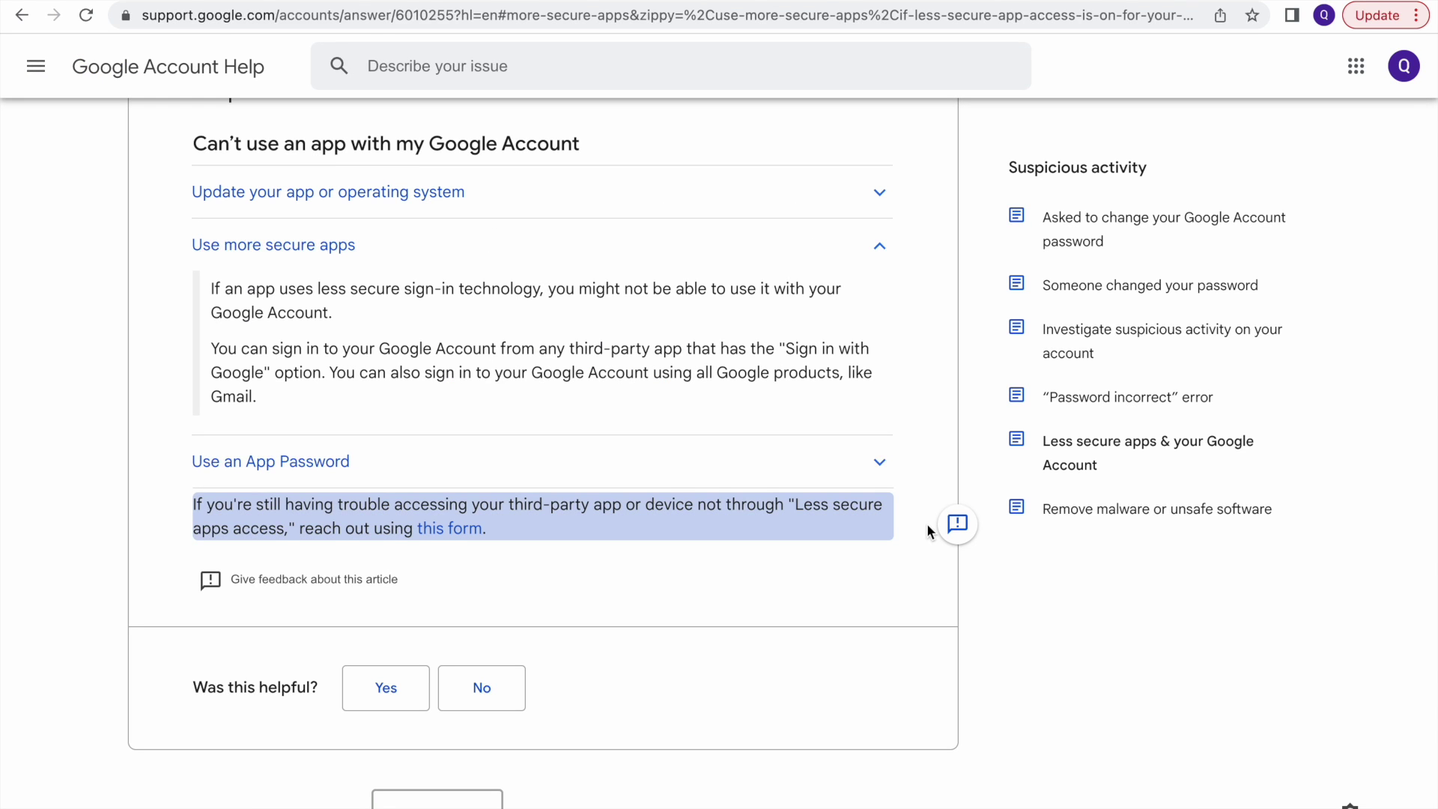
{"action": "left_click", "coordinate": [929, 531]}
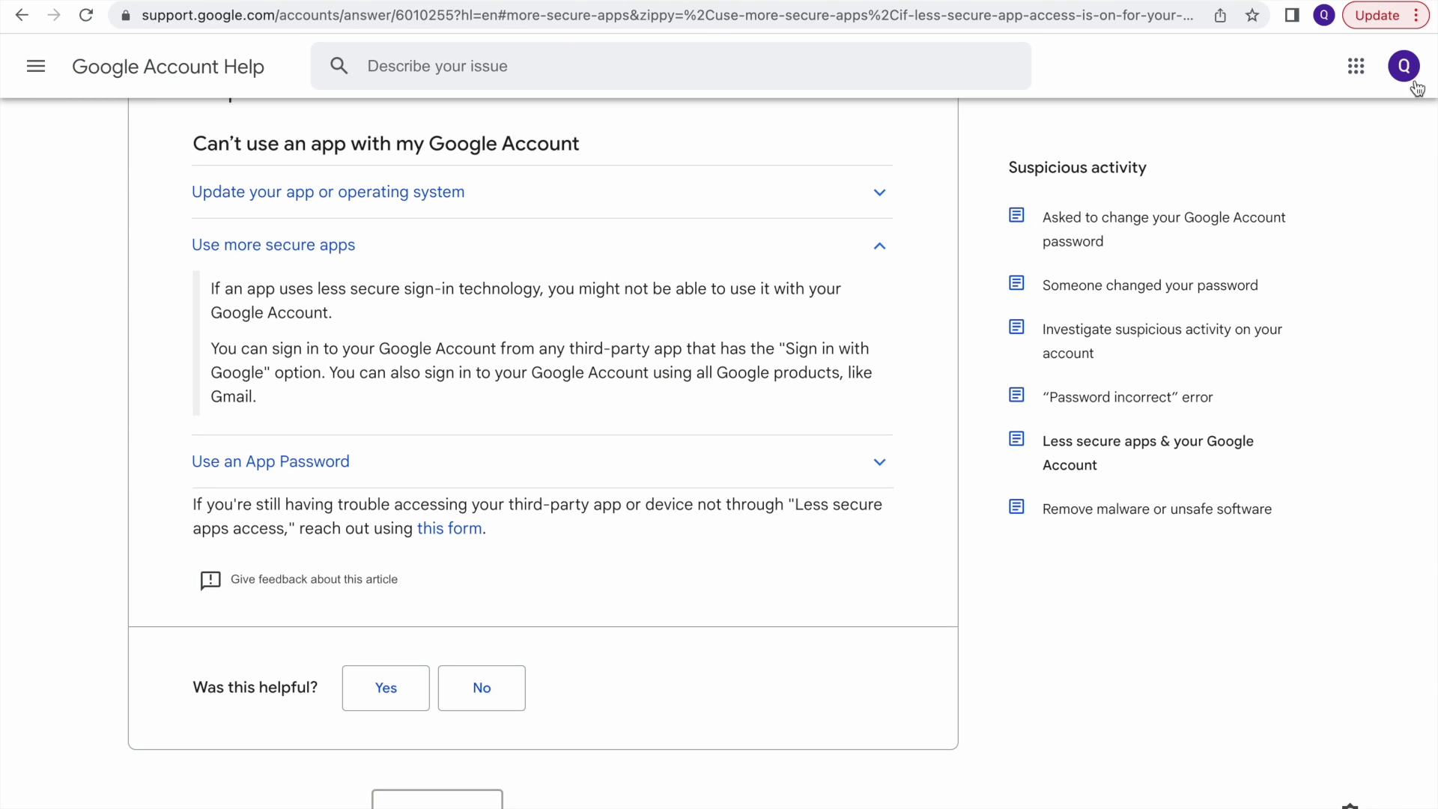
{"action": "left_click", "coordinate": [1406, 72]}
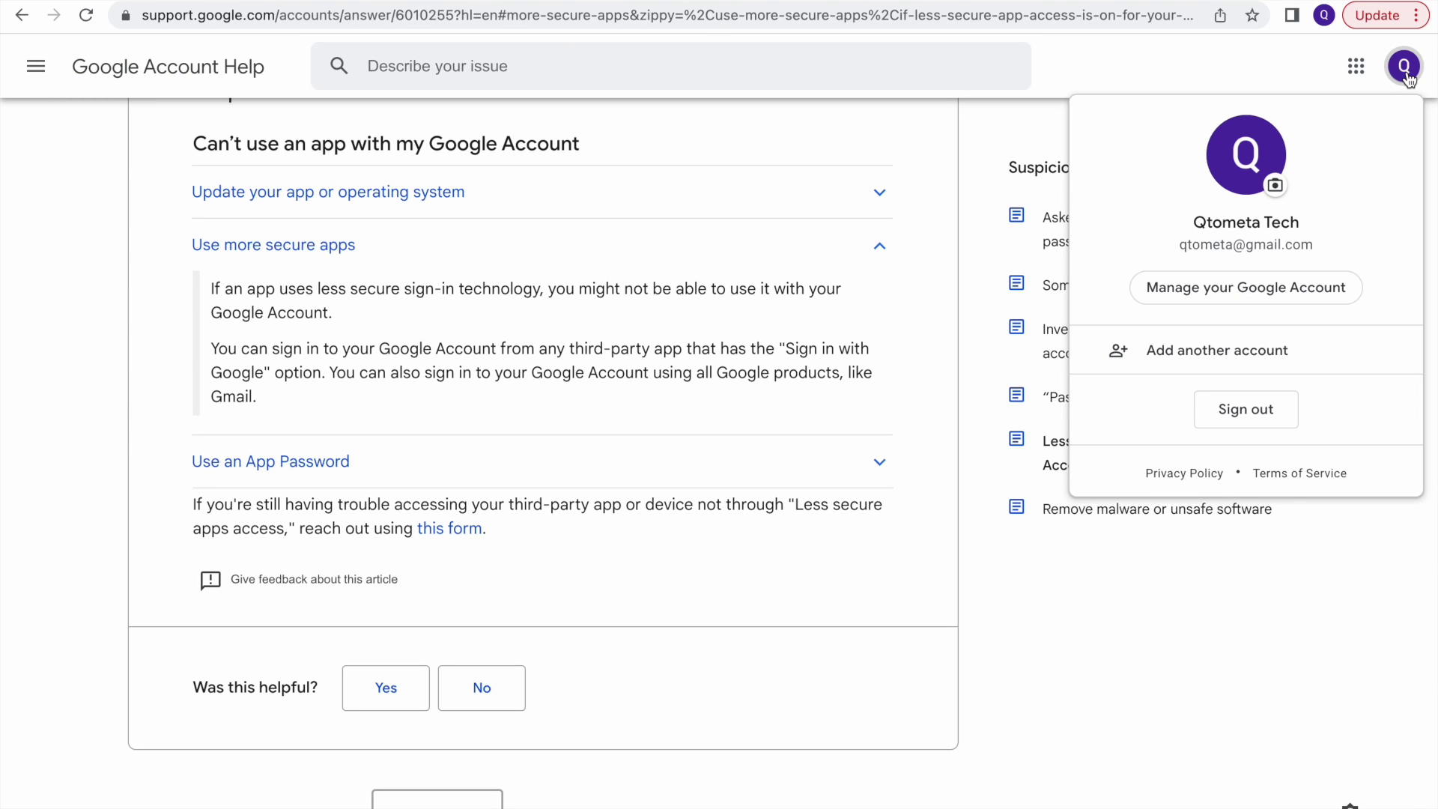
{"action": "left_click", "coordinate": [1195, 289]}
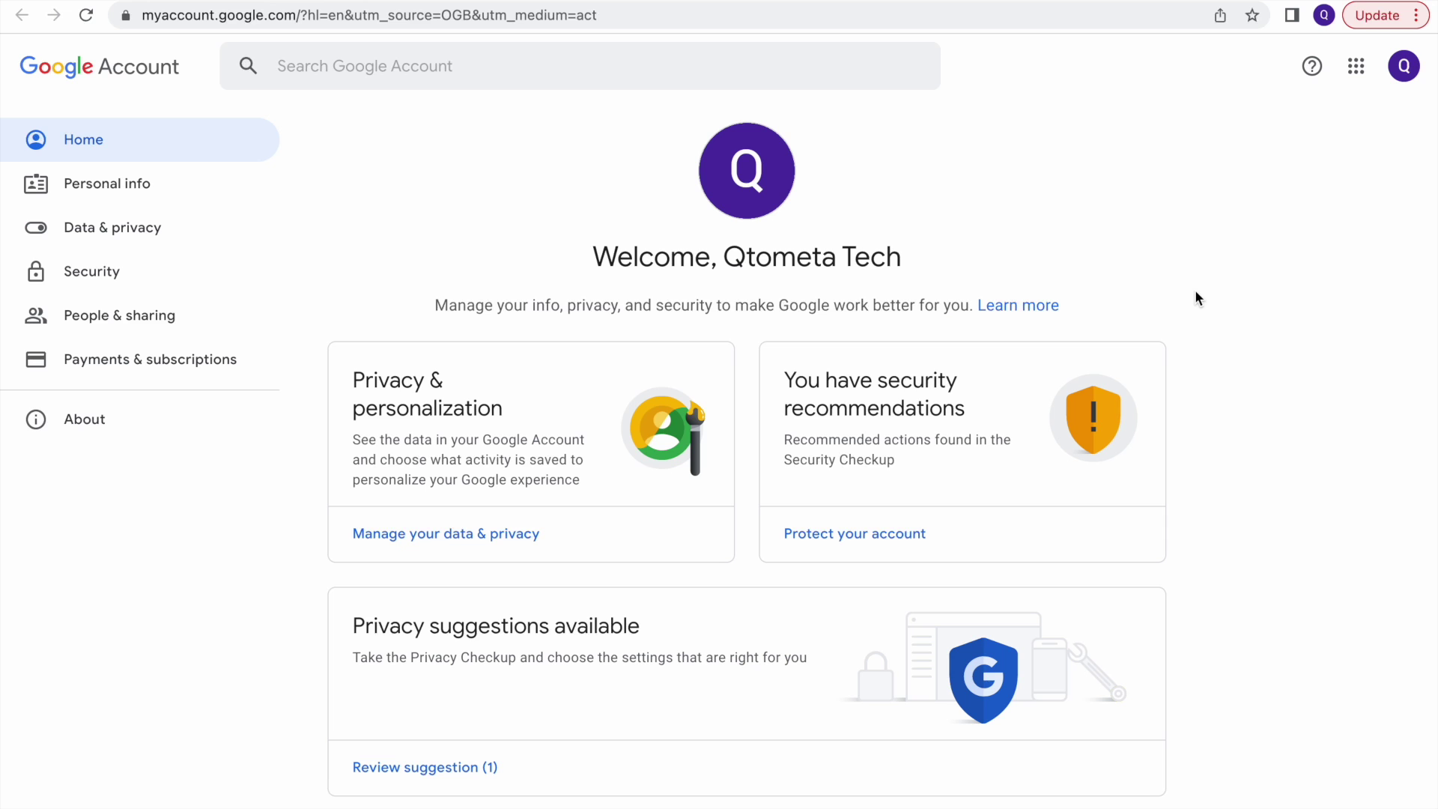
{"action": "left_click", "coordinate": [101, 272]}
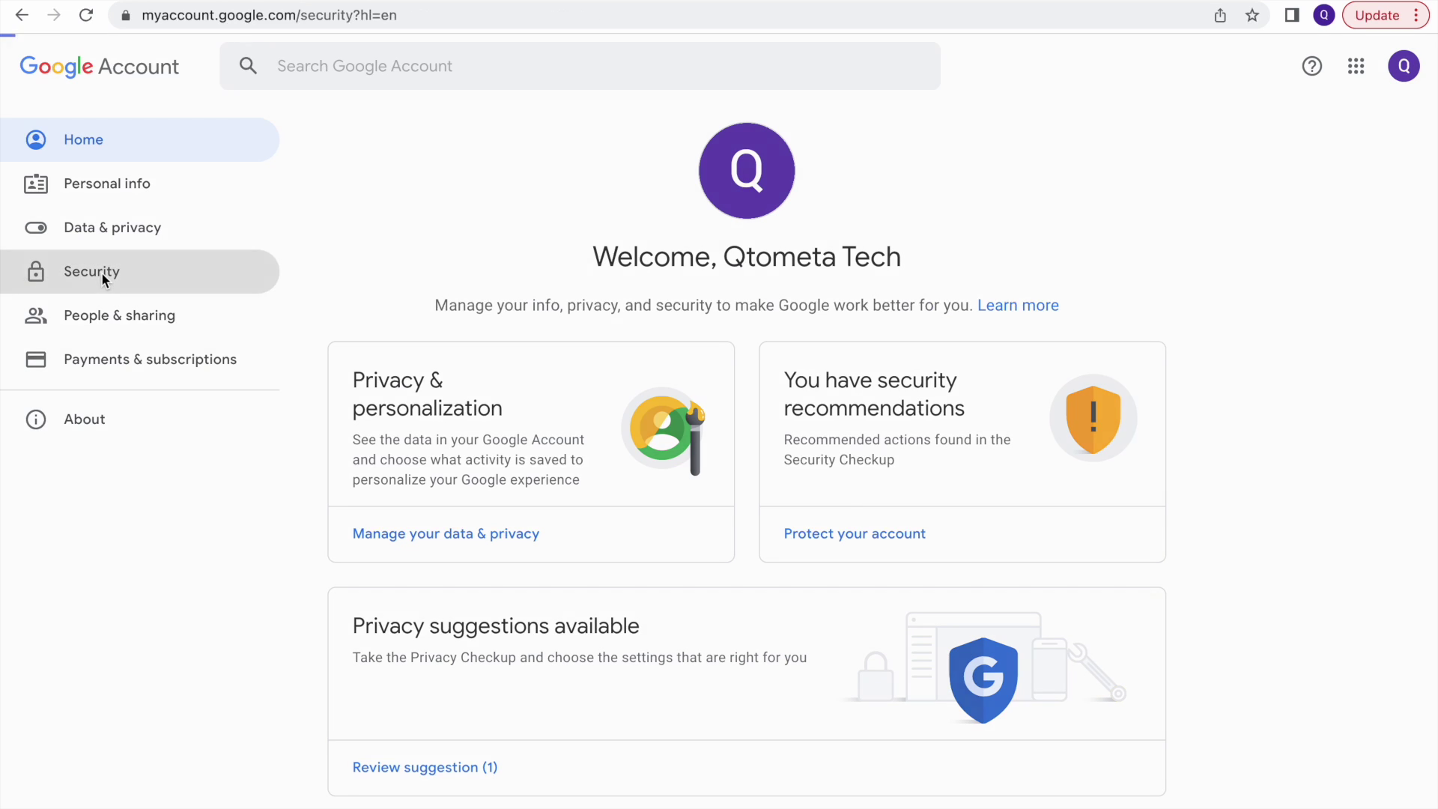
{"action": "scroll", "coordinate": [592, 630], "scroll_direction": "down", "scroll_amount": 2}
{"action": "scroll", "coordinate": [592, 629], "scroll_direction": "down", "scroll_amount": 5}
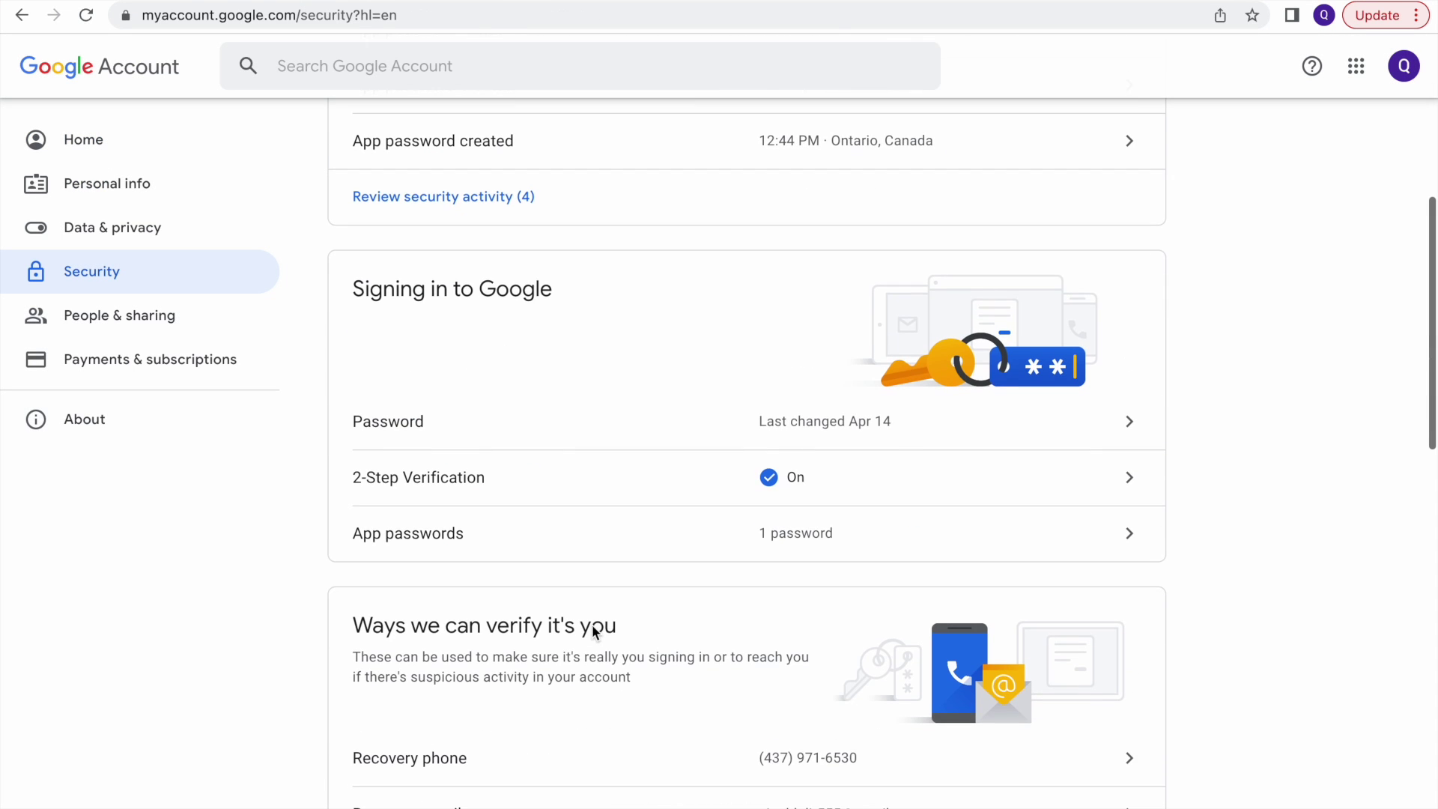
Open App passwords, correcting a mistyped account password to pass the verification prompt
{"action": "left_click", "coordinate": [410, 533]}
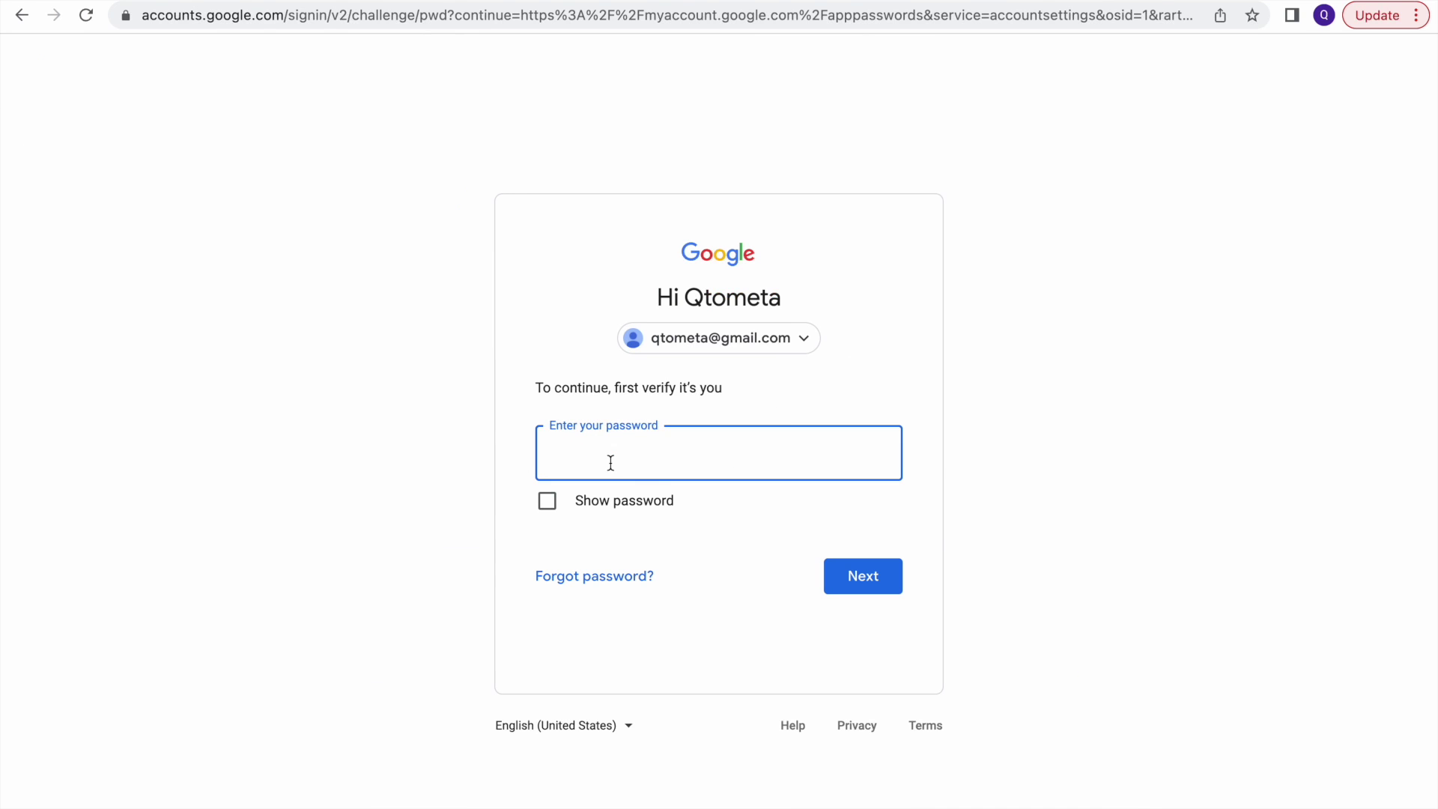
{"action": "type", "text": "•••••••"}
{"action": "key", "text": "BackSpace"}
{"action": "key", "text": "BackSpace"}
{"action": "key", "text": "BackSpace"}
{"action": "key", "text": "BackSpace"}
{"action": "key", "text": "BackSpace"}
{"action": "key", "text": "BackSpace"}
{"action": "key", "text": "BackSpace"}
{"action": "type", "text": "••••••••••••"}
{"action": "left_click", "coordinate": [860, 584]}
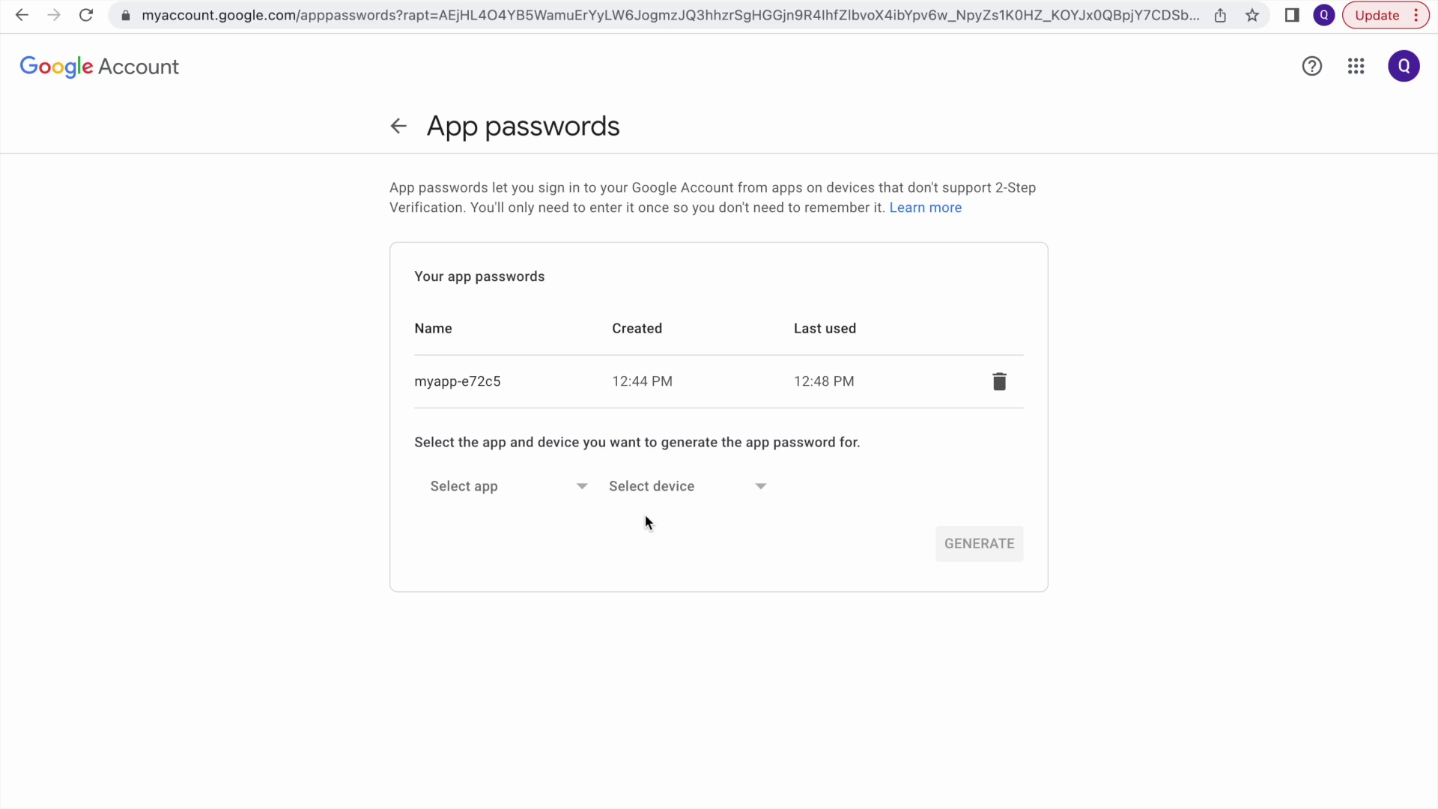
Generate an app password for the custom app name 'My Sample App' and select the shown password
{"action": "left_click", "coordinate": [491, 488]}
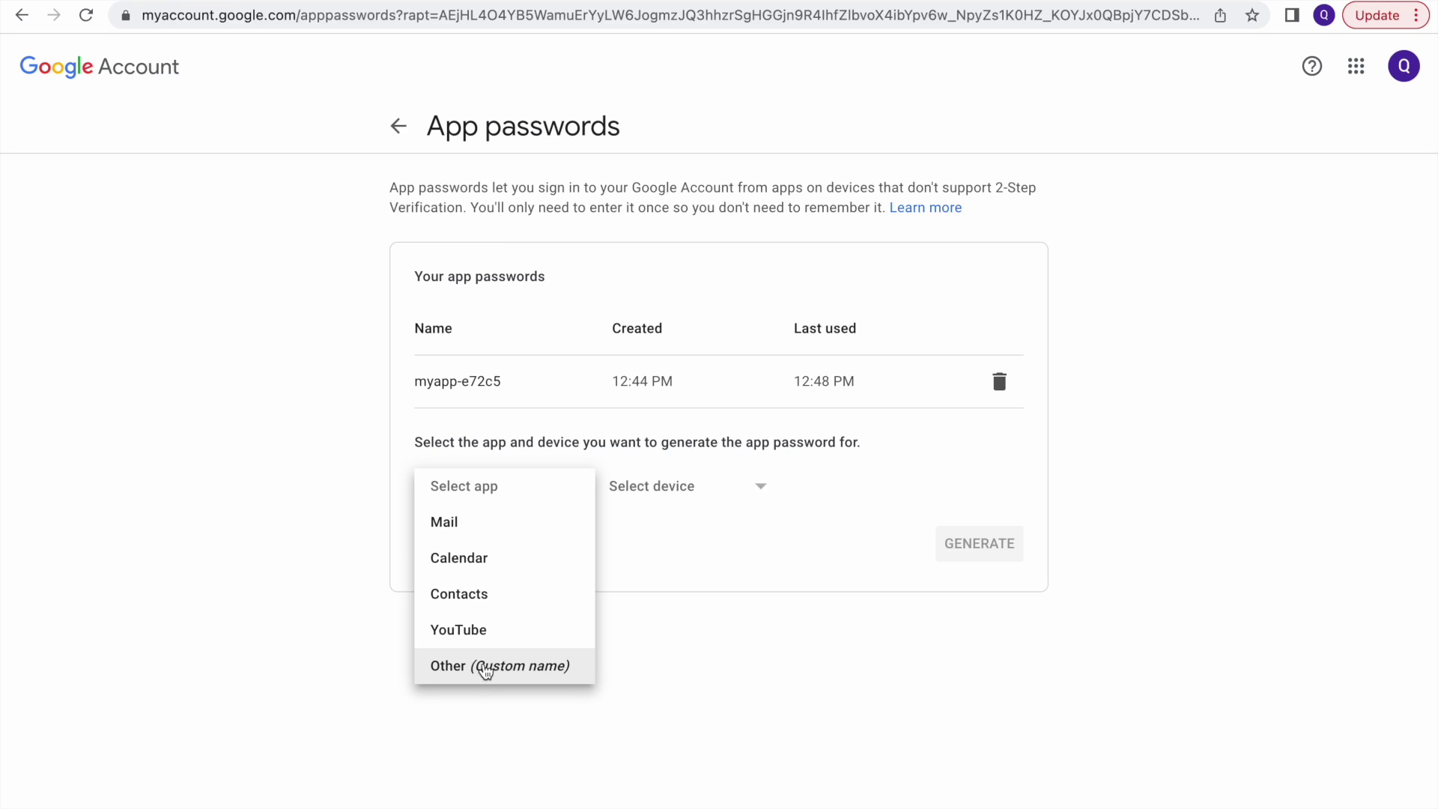
{"action": "left_click", "coordinate": [485, 668]}
{"action": "type", "text": "My Sample App"}
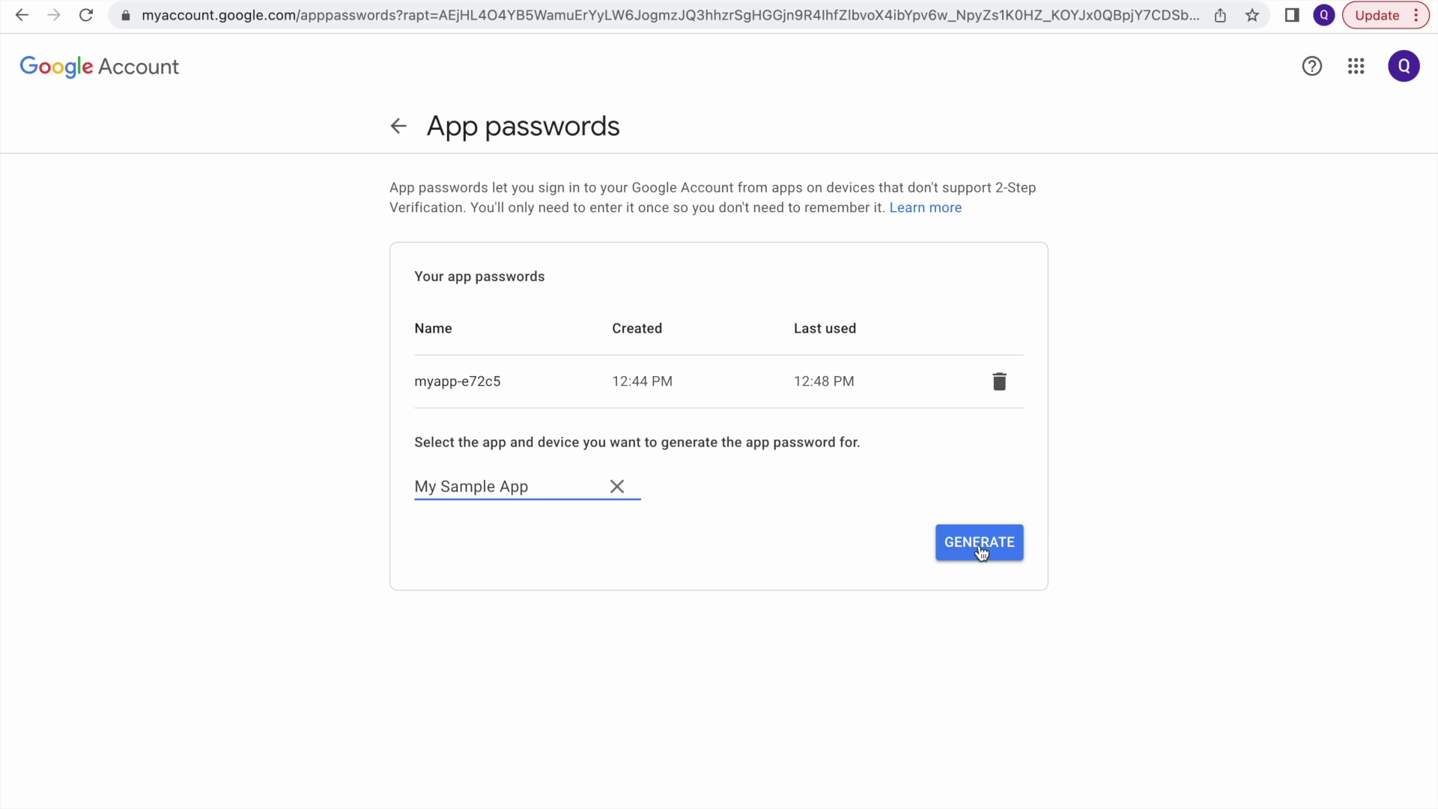
{"action": "left_click", "coordinate": [979, 542]}
{"action": "triple_click", "coordinate": [823, 330]}
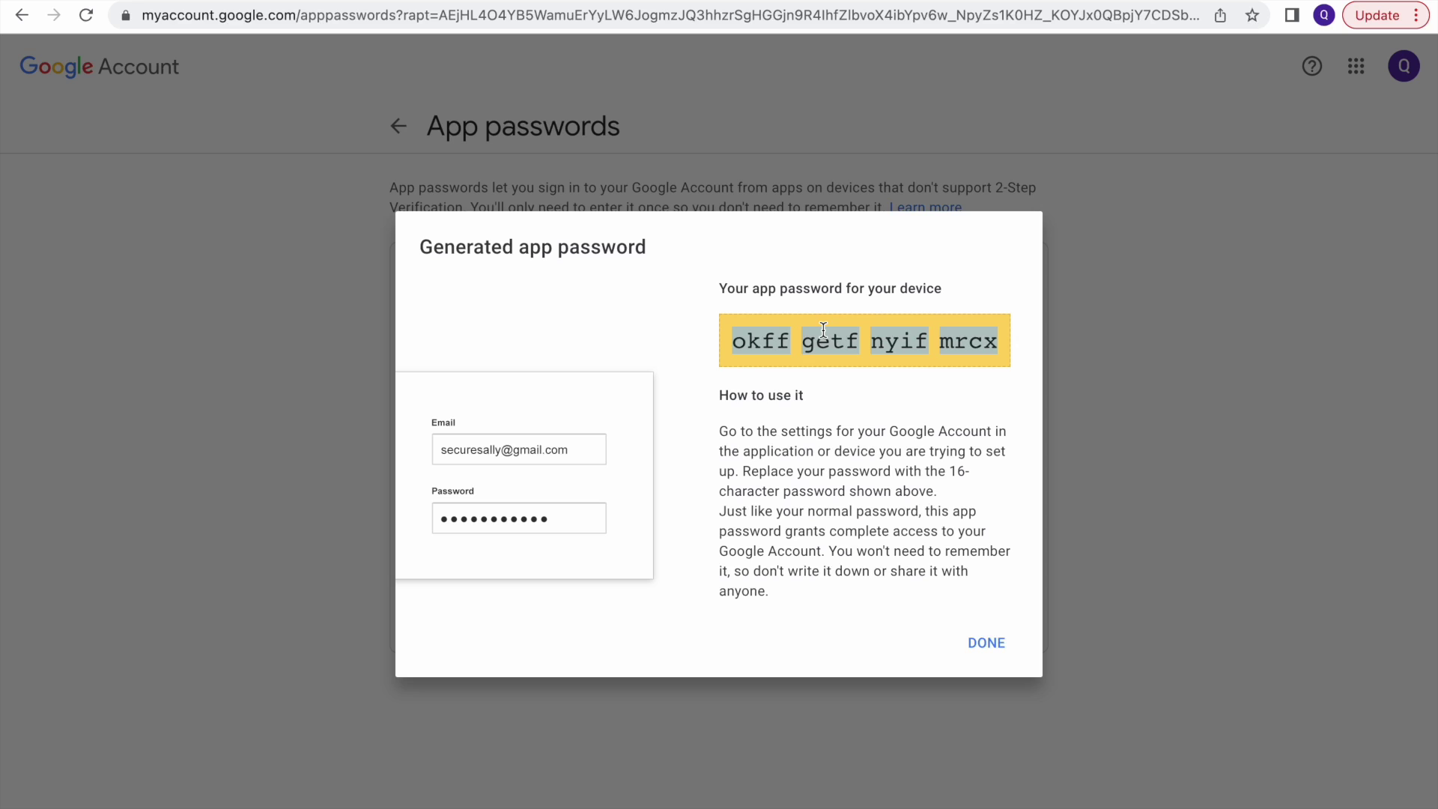
{"action": "key", "text": "ctrl+Tab"}
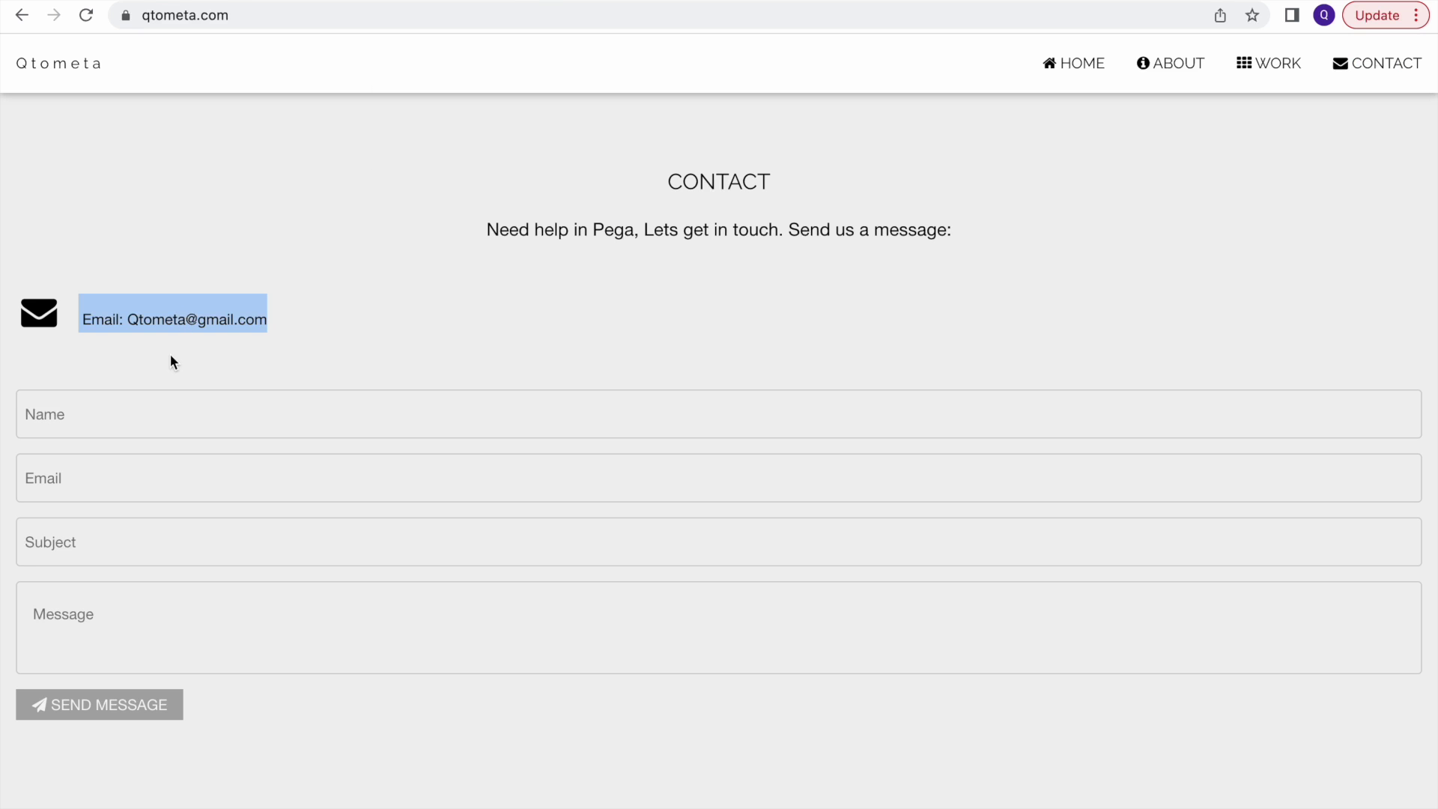
{"action": "left_click", "coordinate": [110, 585]}
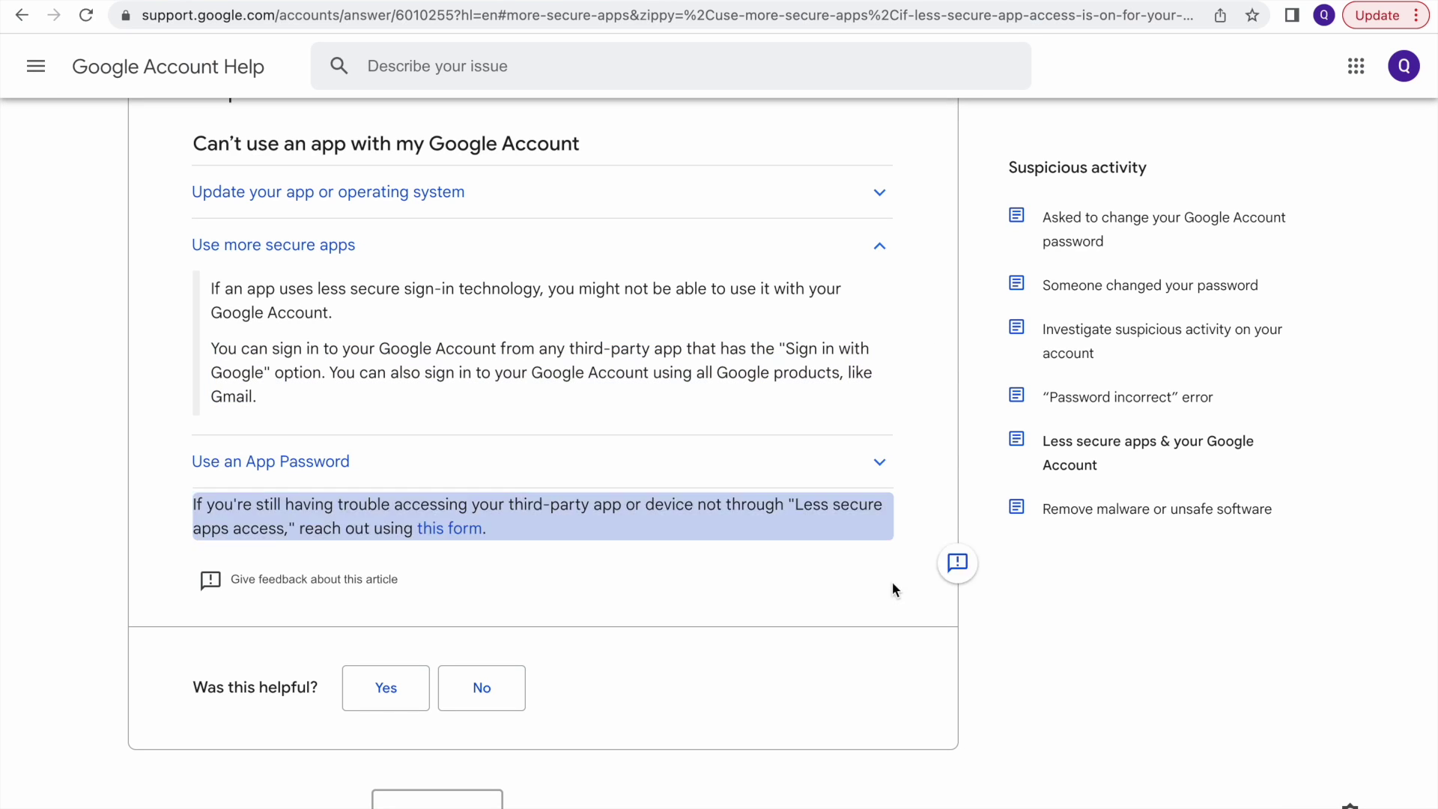
{"action": "left_click", "coordinate": [892, 587]}
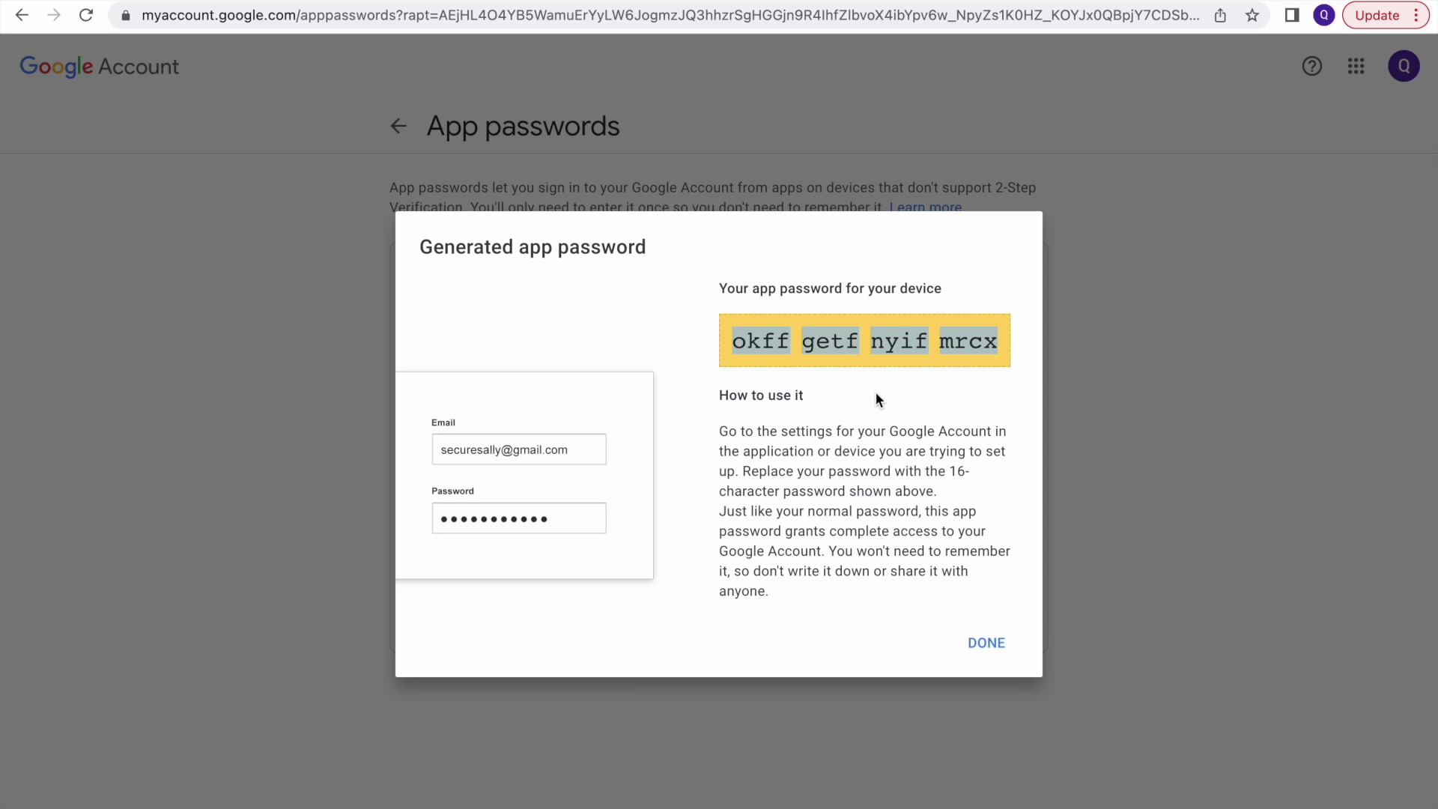
Close the generated-password dialog and delete the My Sample App password from the list
{"action": "left_click", "coordinate": [989, 644]}
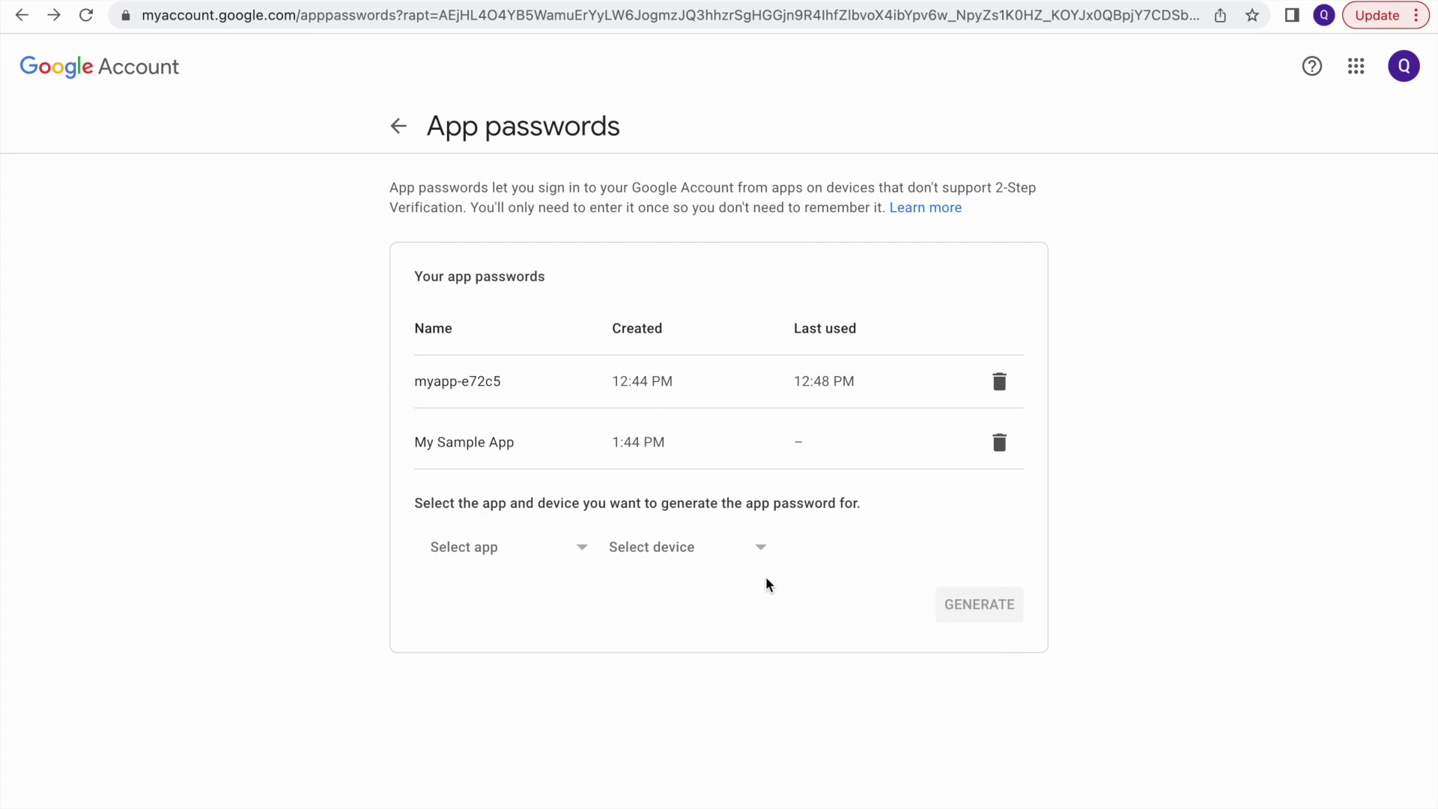
{"action": "double_click", "coordinate": [493, 450]}
{"action": "left_click", "coordinate": [493, 453]}
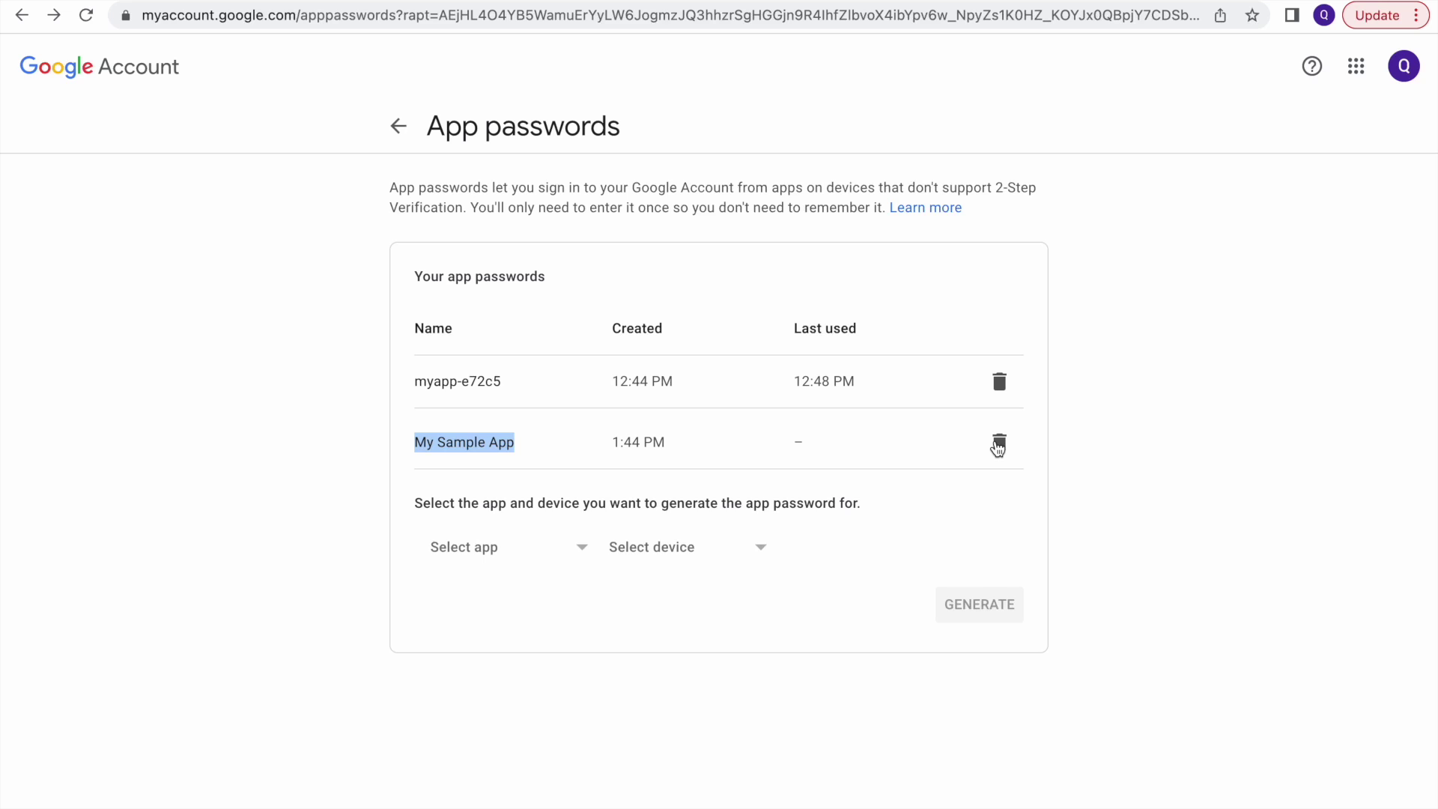
{"action": "left_click", "coordinate": [998, 445]}
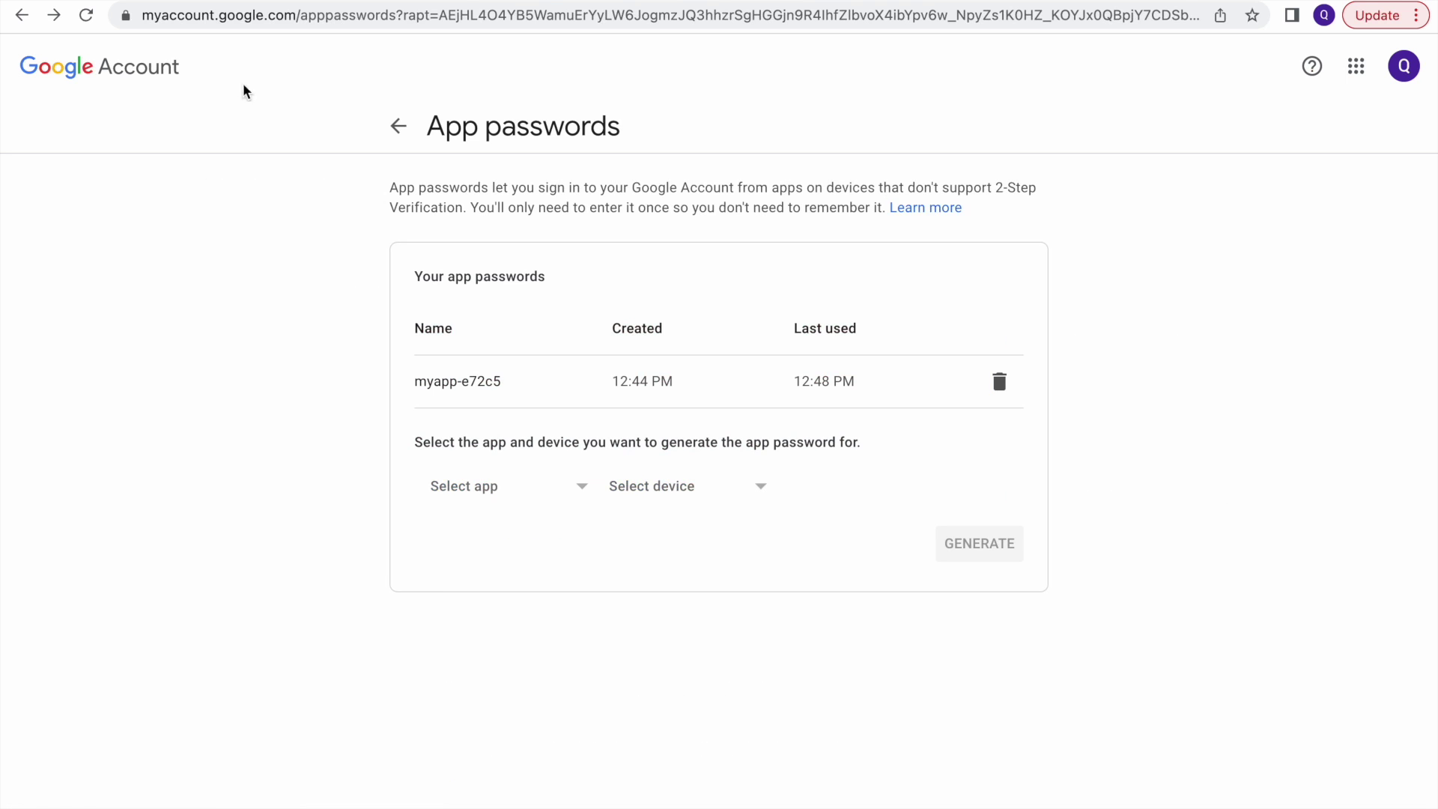
From Manage your Google Account, open Security and browse the full recent security activity list
{"action": "left_click", "coordinate": [1400, 81]}
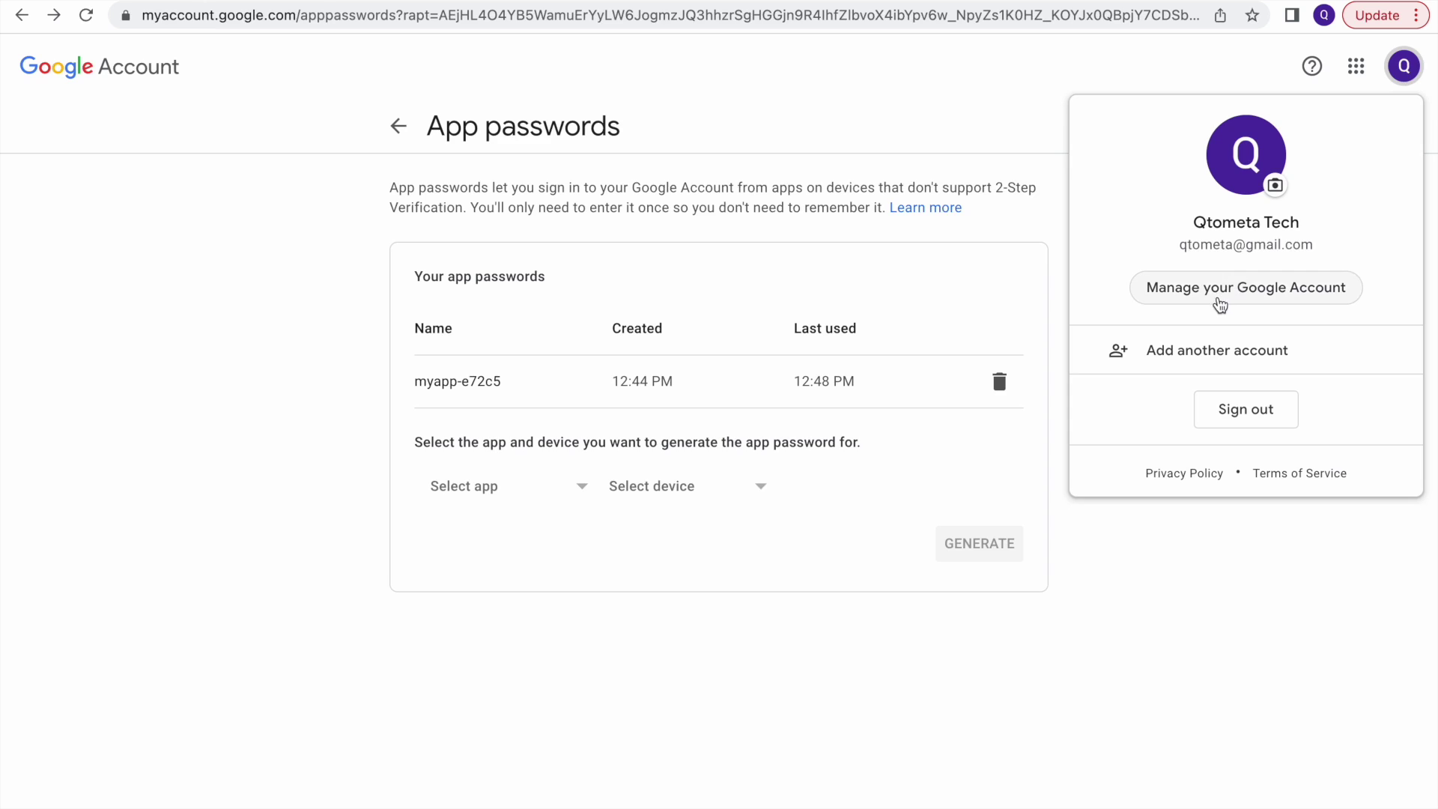
{"action": "left_click", "coordinate": [1220, 303]}
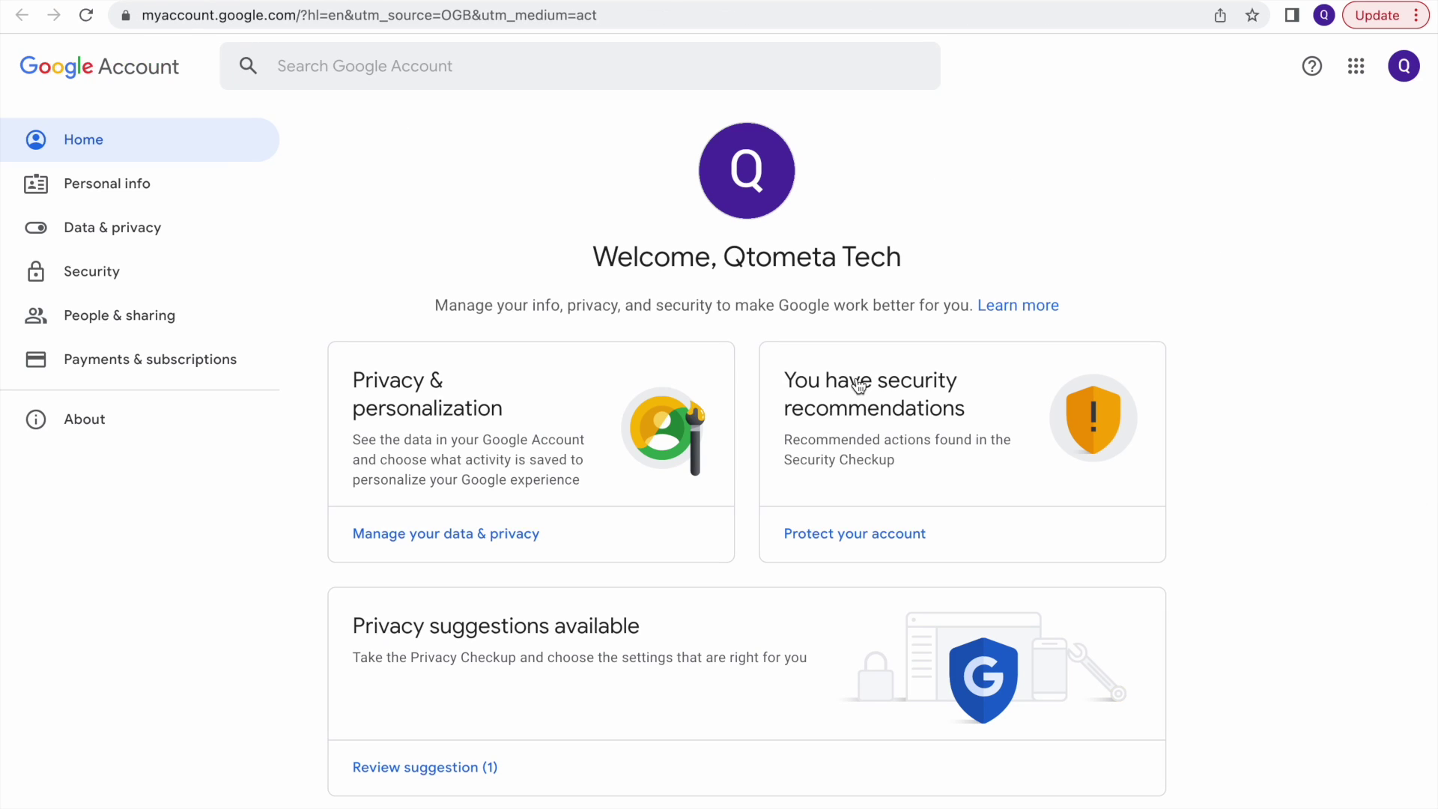
{"action": "left_click", "coordinate": [112, 278]}
{"action": "scroll", "coordinate": [461, 424], "scroll_direction": "down", "scroll_amount": 3}
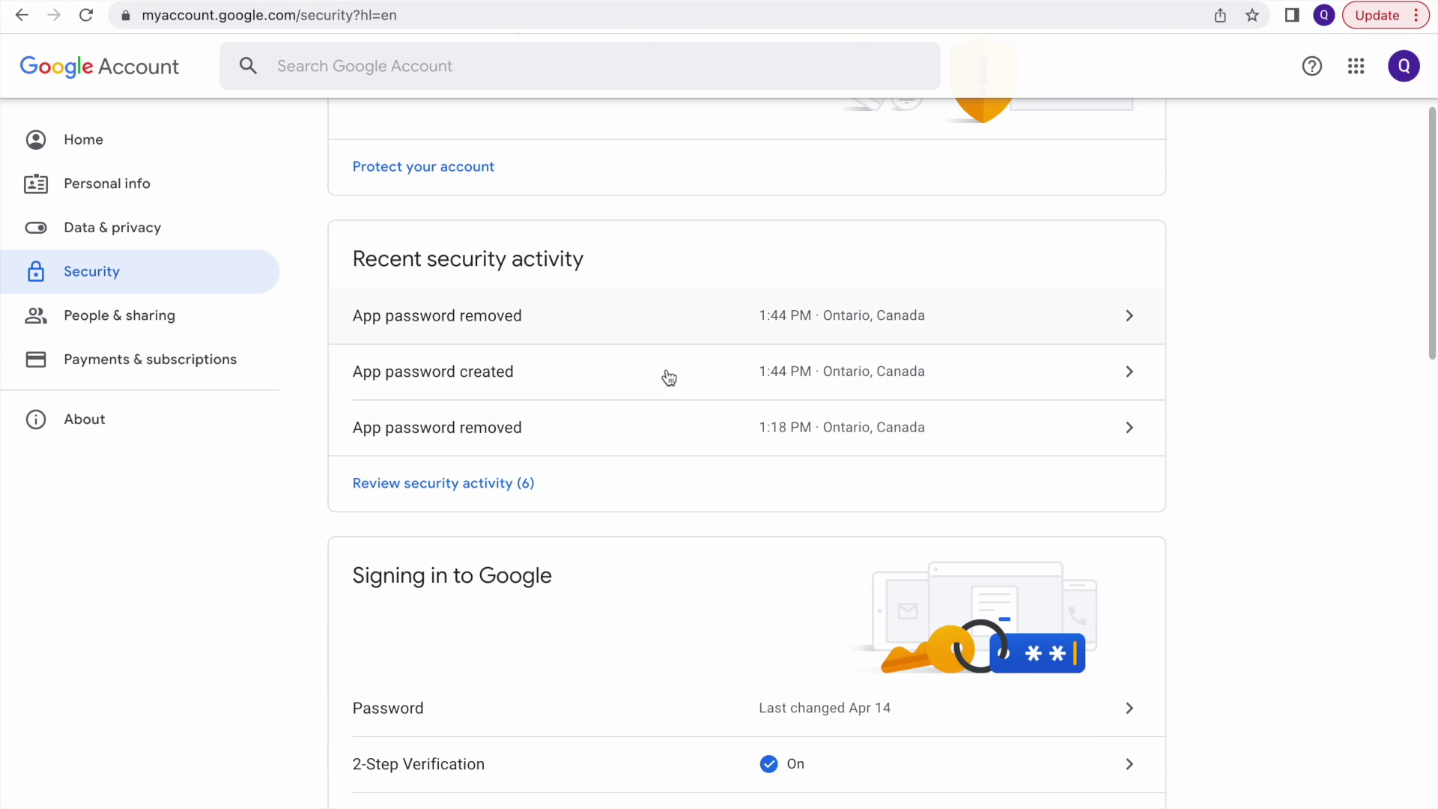
{"action": "left_click", "coordinate": [454, 484]}
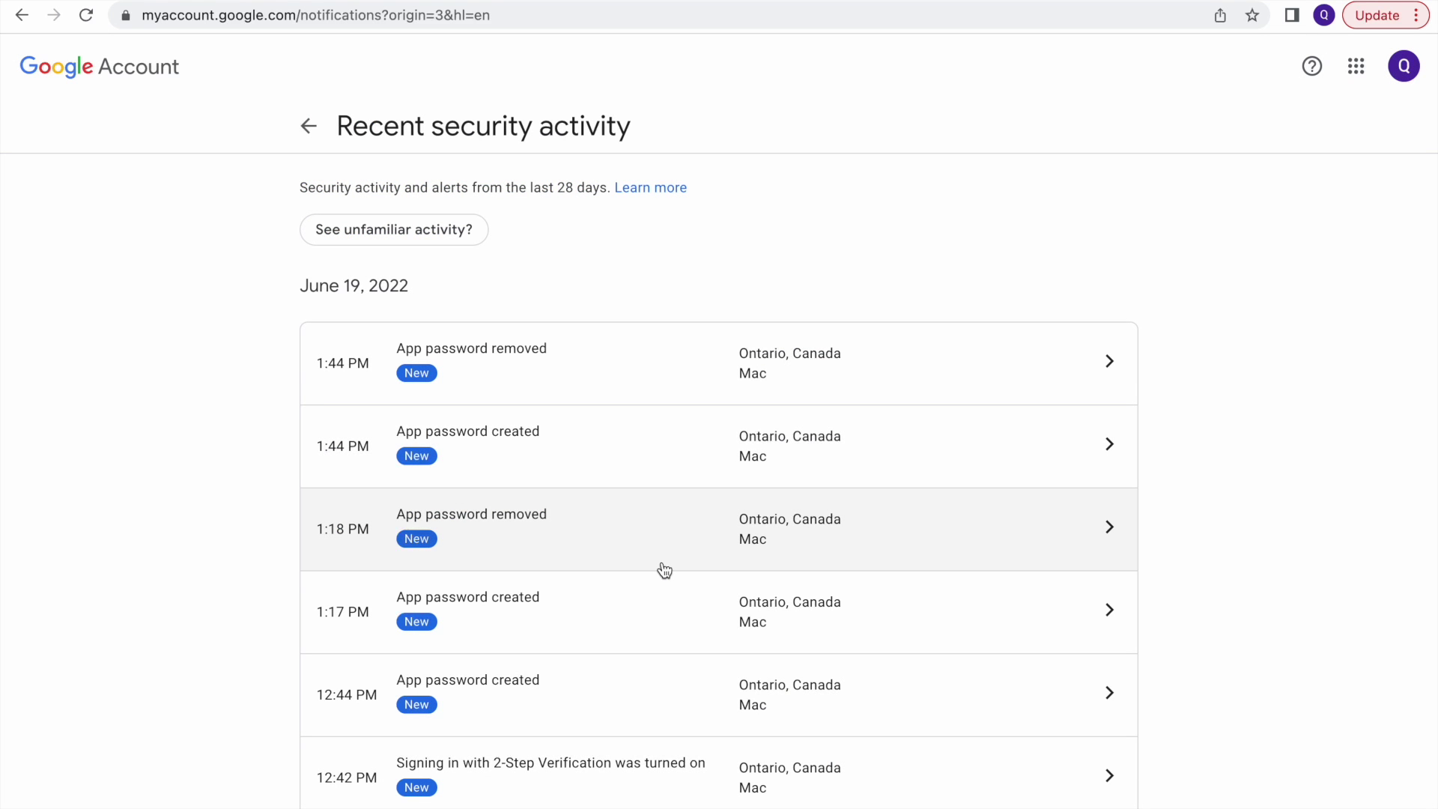
{"action": "scroll", "coordinate": [664, 571], "scroll_direction": "down", "scroll_amount": 1}
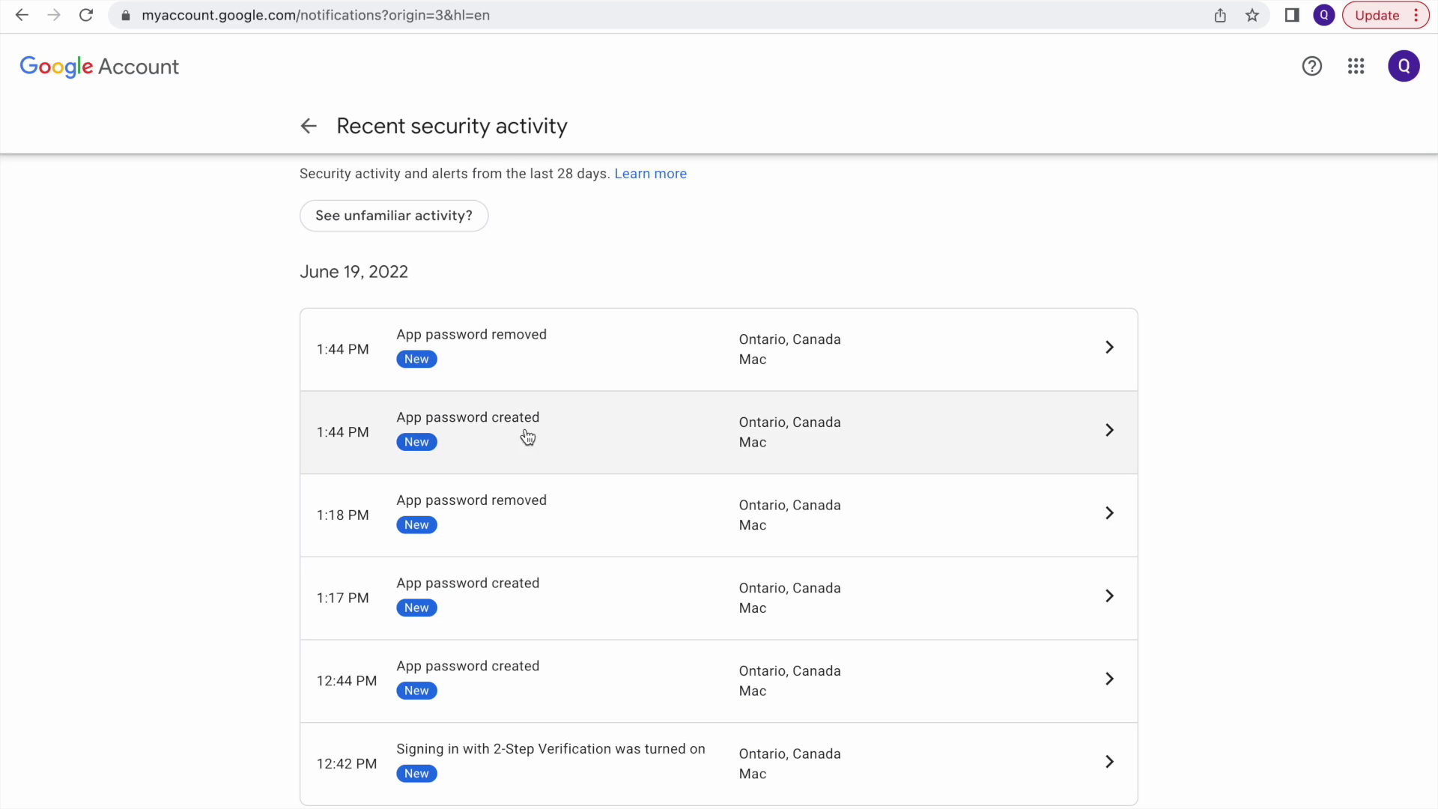
{"action": "scroll", "coordinate": [787, 582], "scroll_direction": "down", "scroll_amount": 1}
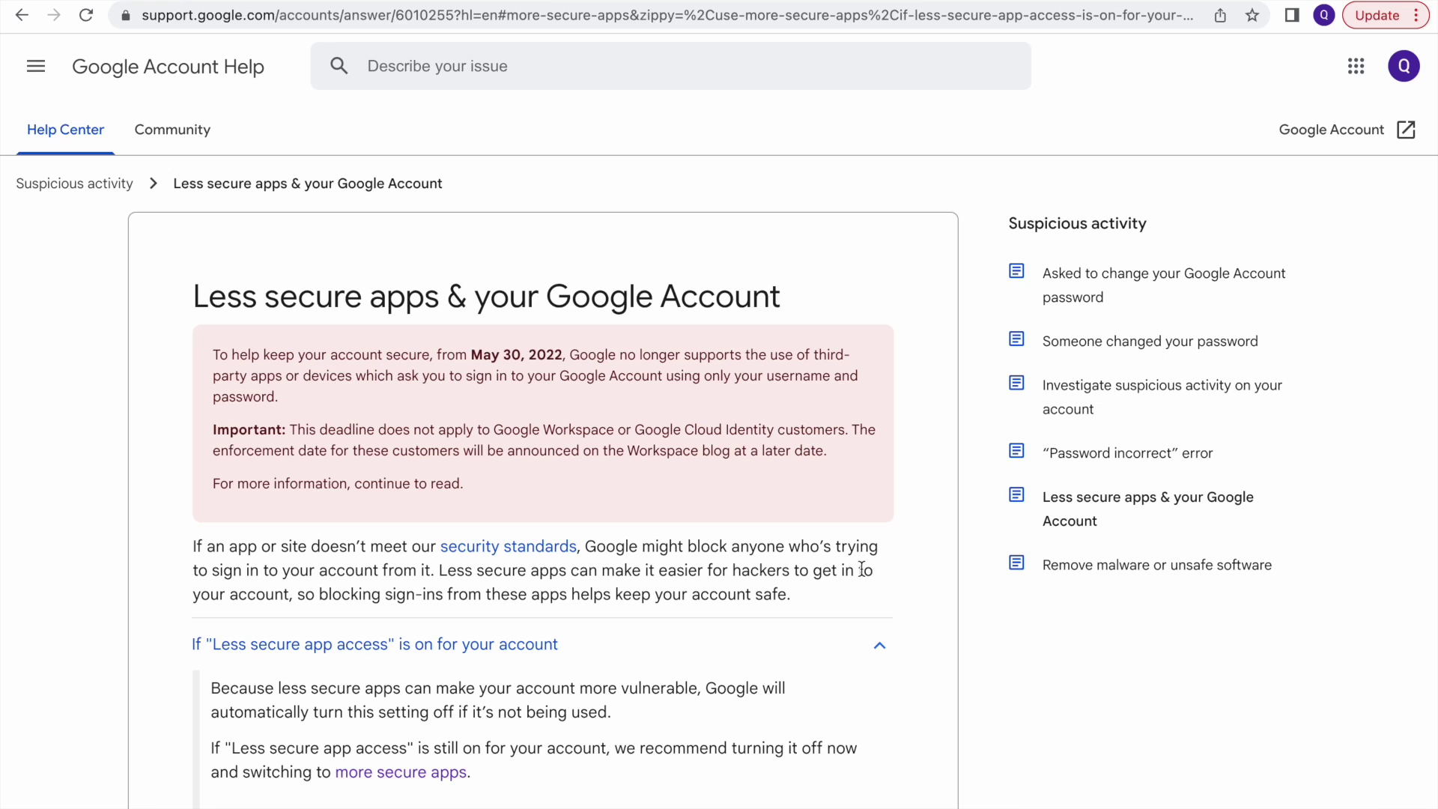
Select the notice paragraph stating password-only sign-in support ended May 30, 2022
{"action": "triple_click", "coordinate": [501, 352]}
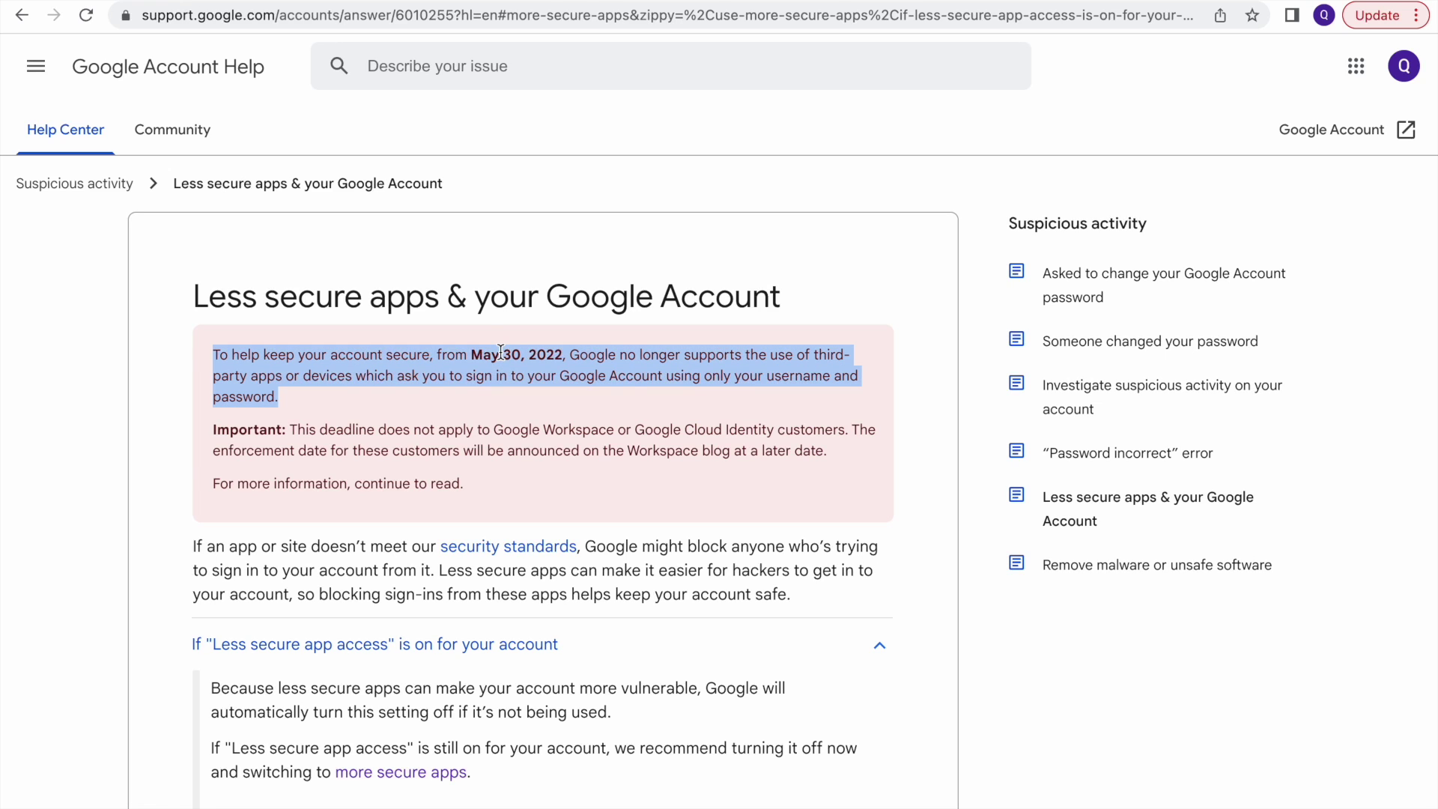